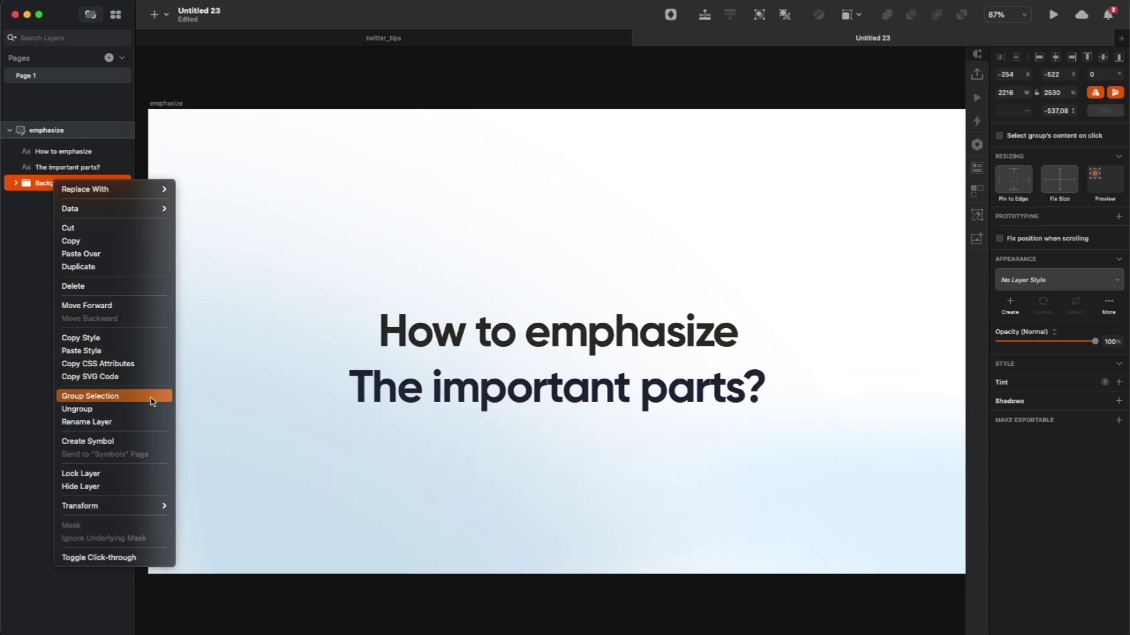
Lock the Background group and move both heading text lines up together so the second line sits at about Y 415.
{"action": "left_click", "coordinate": [118, 474]}
{"action": "left_click", "coordinate": [576, 398]}
{"action": "left_click", "coordinate": [587, 348], "text": "shift"}
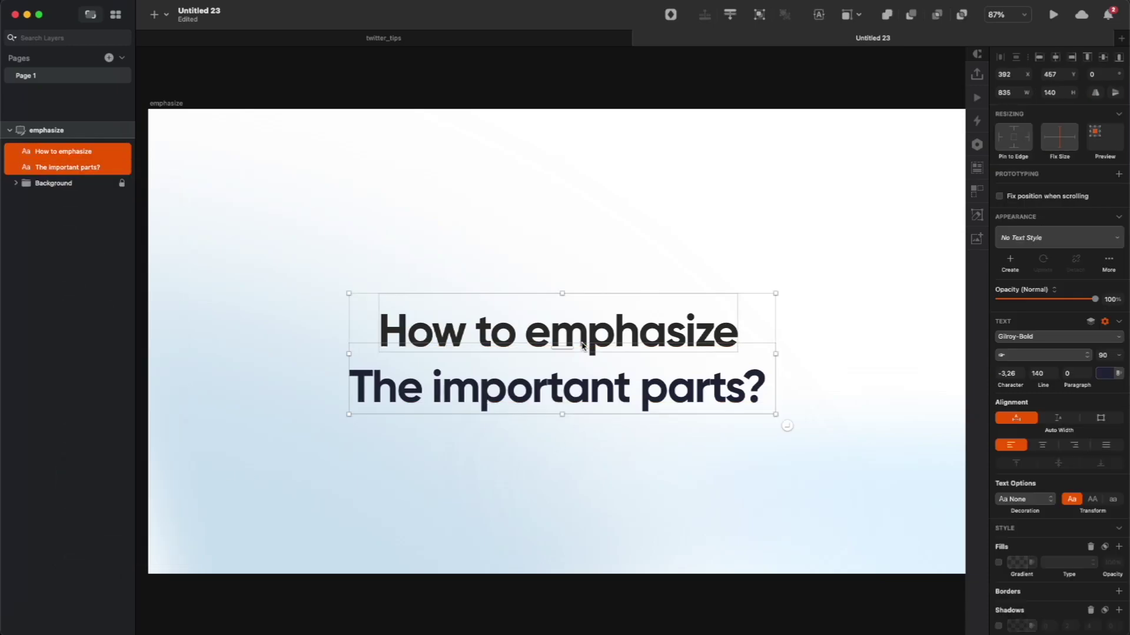
{"action": "left_click_drag", "start_coordinate": [587, 349], "coordinate": [586, 321]}
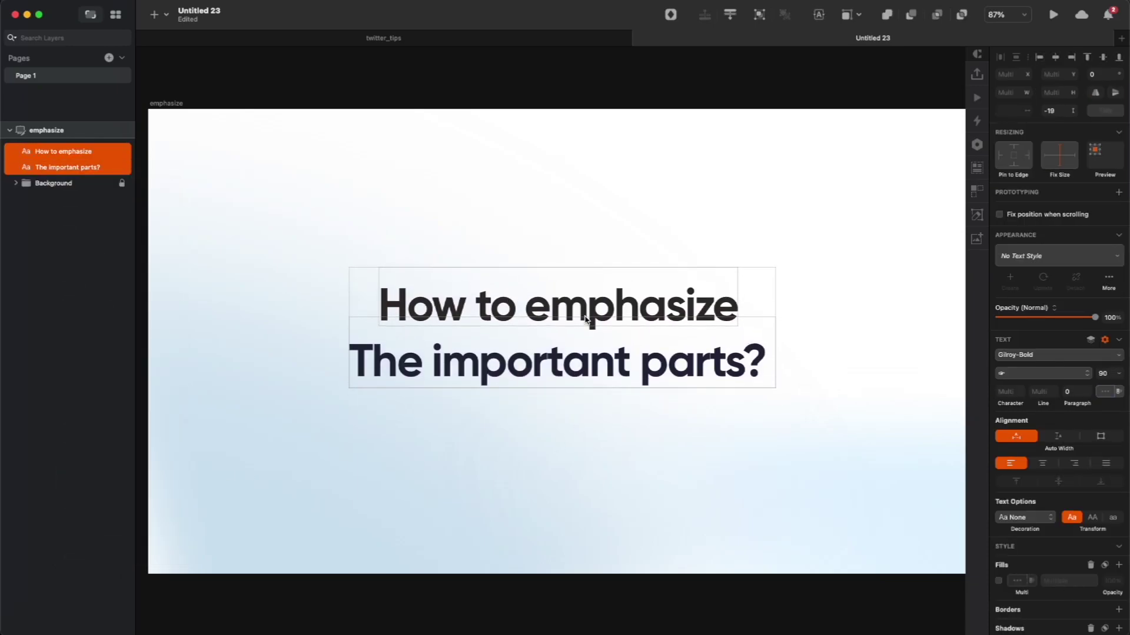
{"action": "key", "text": "z"}
{"action": "left_click", "coordinate": [575, 333], "text": "alt"}
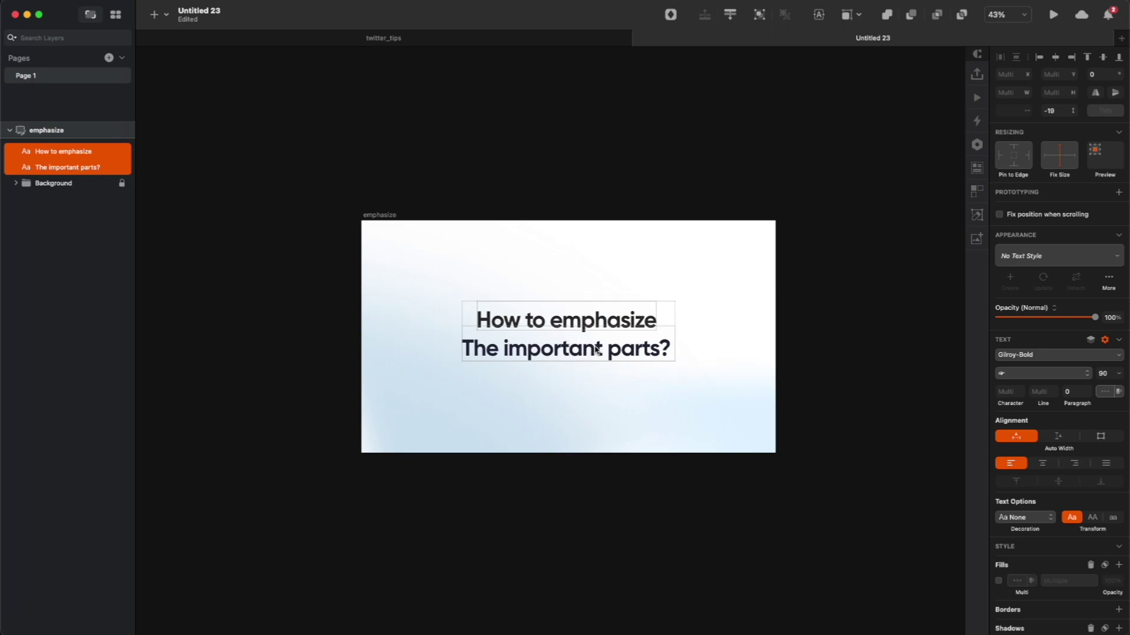
{"action": "scroll", "coordinate": [651, 340], "scroll_direction": "up", "scroll_amount": 5}
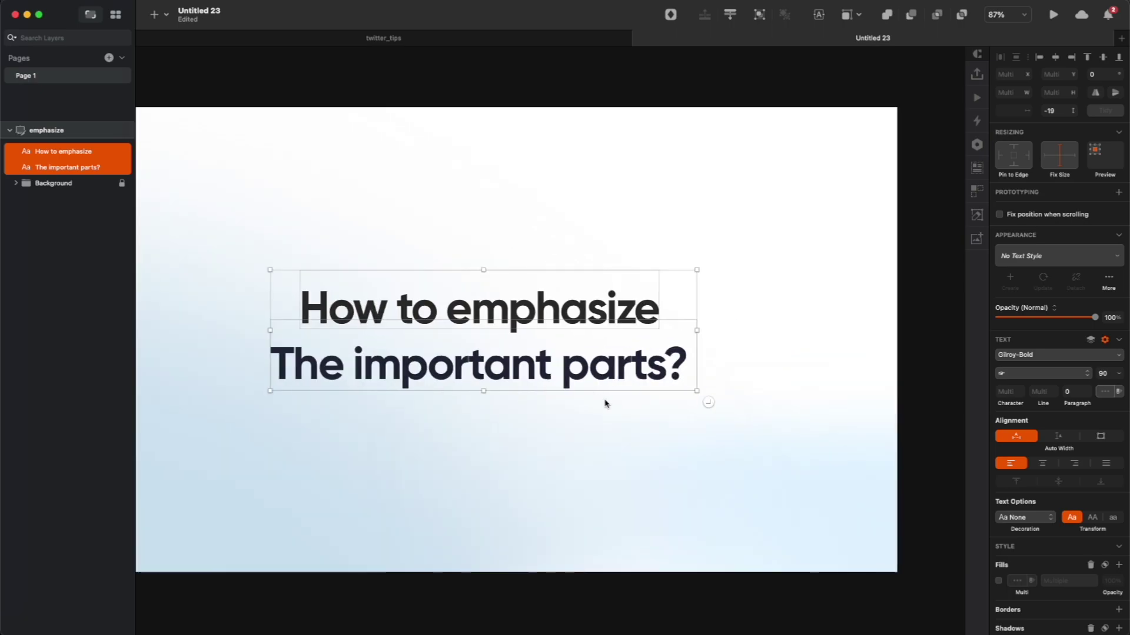
{"action": "scroll", "coordinate": [606, 403], "scroll_direction": "left", "scroll_amount": 3}
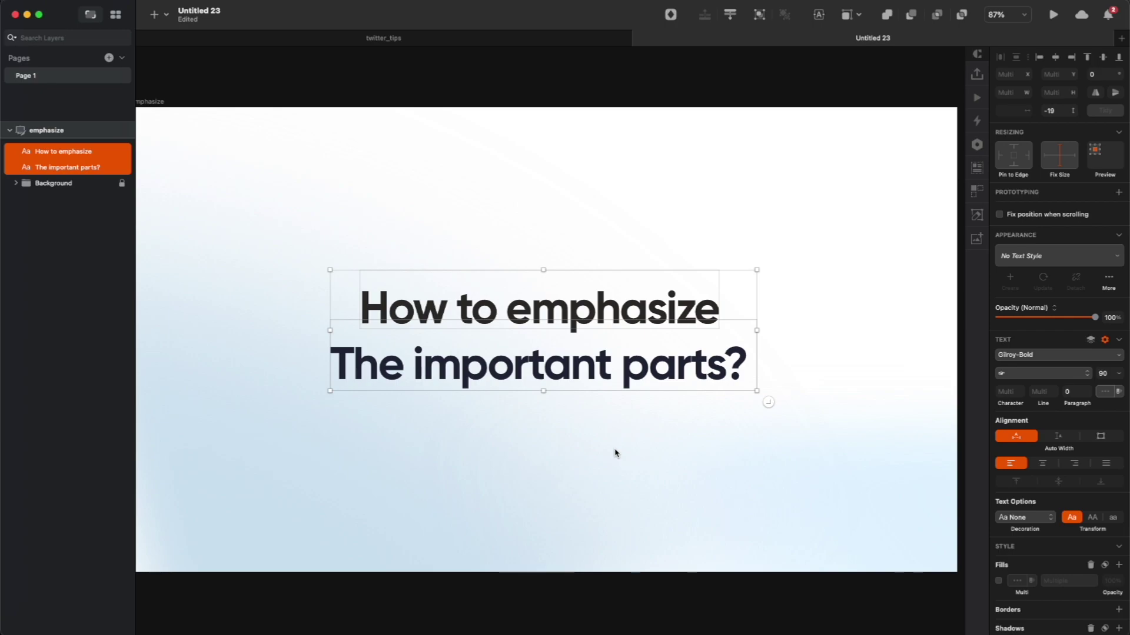
{"action": "left_click", "coordinate": [566, 588]}
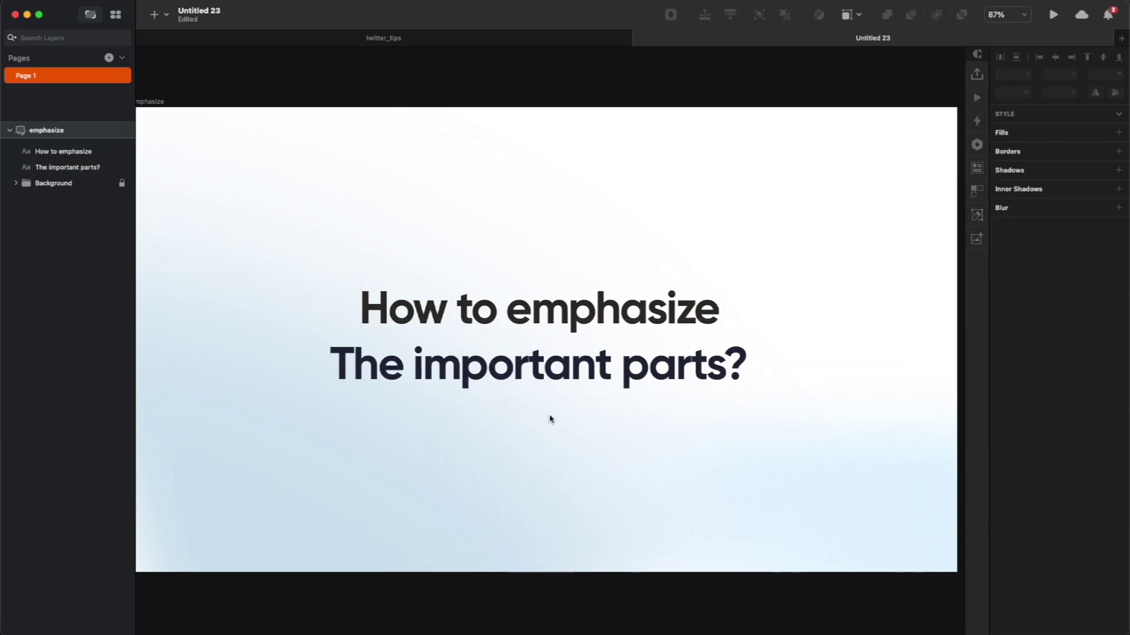
Enable the linear gradient fill on the "The important parts?" text.
{"action": "left_click", "coordinate": [589, 383]}
{"action": "scroll", "coordinate": [1100, 506], "scroll_direction": "down", "scroll_amount": 3}
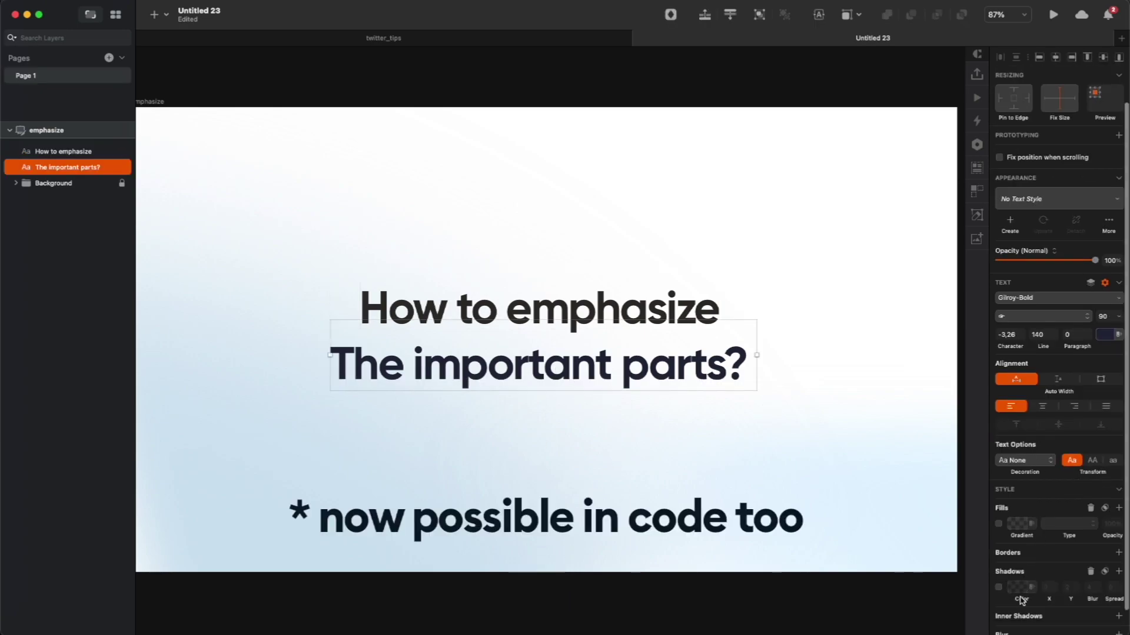
{"action": "left_click", "coordinate": [999, 524]}
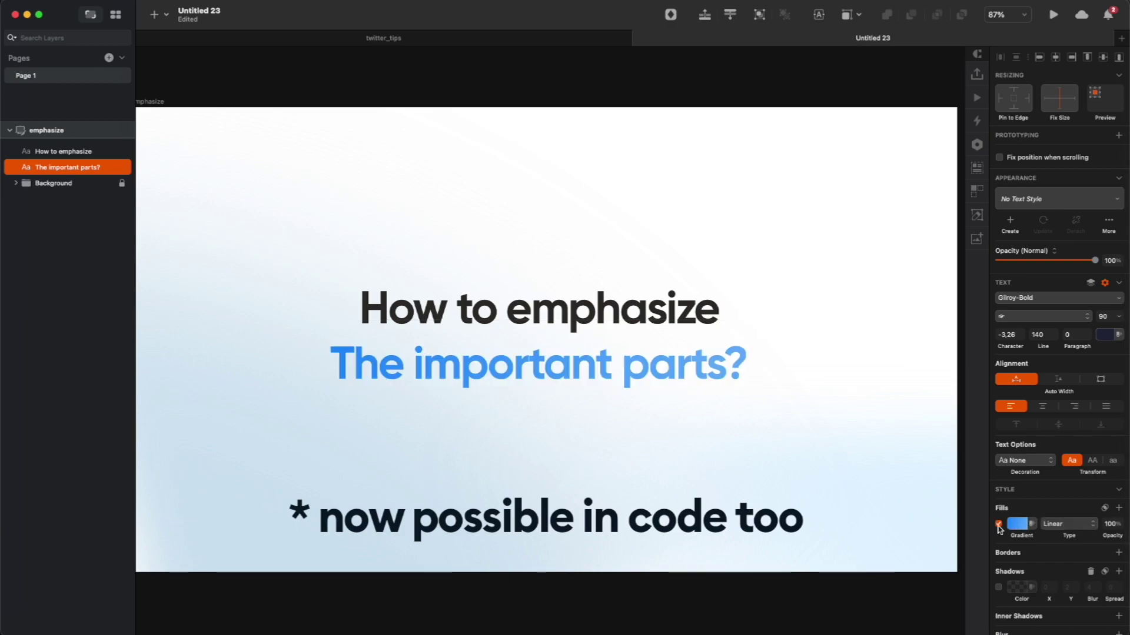
{"action": "left_click", "coordinate": [700, 513]}
Duplicate the emphasize artboard to make a second version beside the original.
{"action": "key", "text": "super+minus"}
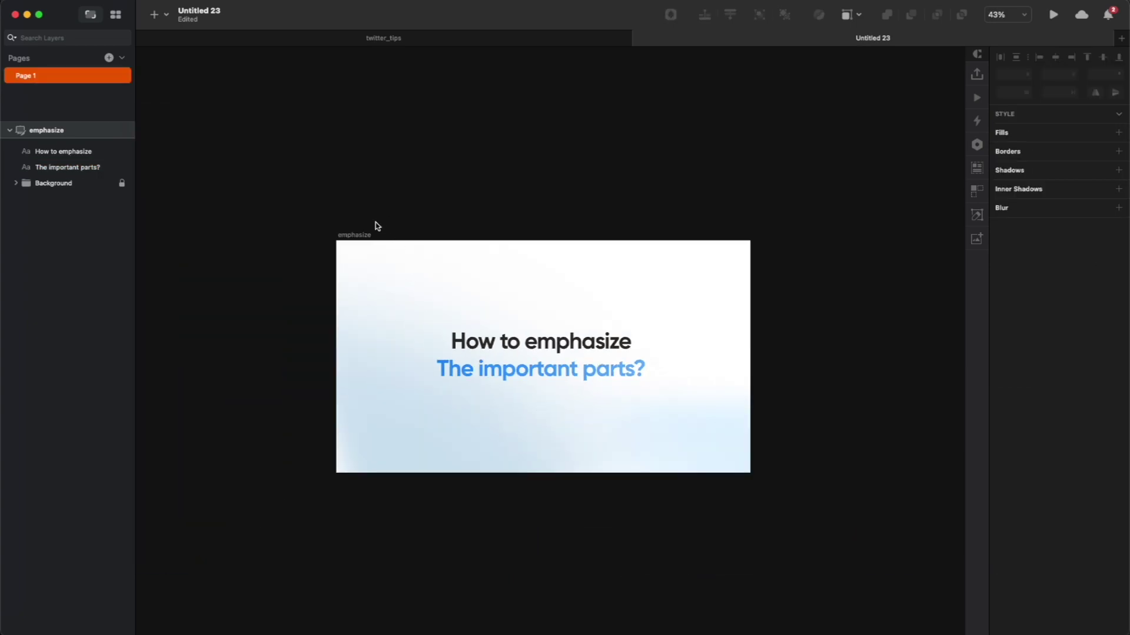
{"action": "left_click", "coordinate": [349, 235]}
{"action": "left_click_drag", "start_coordinate": [349, 235], "coordinate": [196, 235]}
{"action": "key", "text": "super+d"}
{"action": "left_click", "coordinate": [464, 451]}
Disable the gradient fill on the "The important parts?" text in the duplicated artboard.
{"action": "key", "text": "z"}
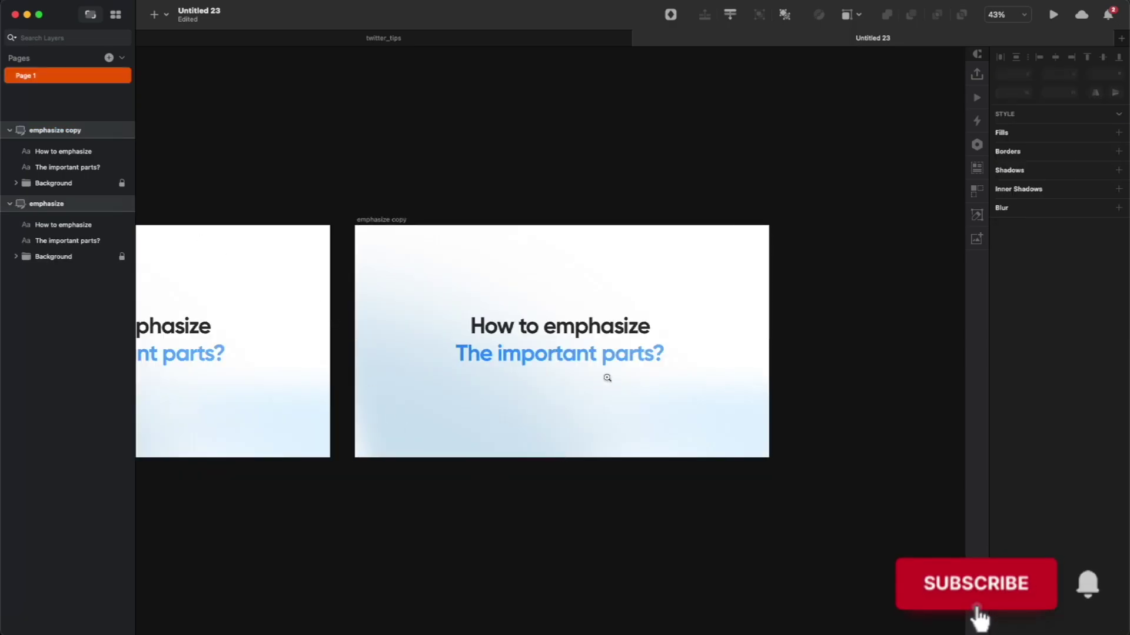
{"action": "left_click", "coordinate": [608, 377]}
{"action": "left_click", "coordinate": [606, 353]}
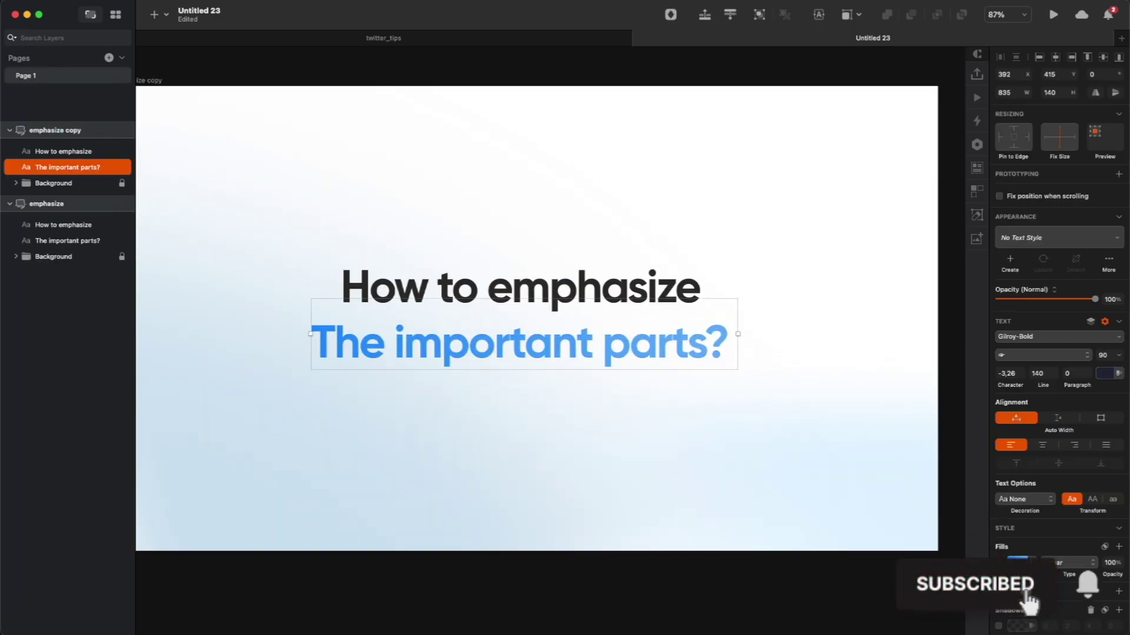
{"action": "left_click", "coordinate": [999, 563]}
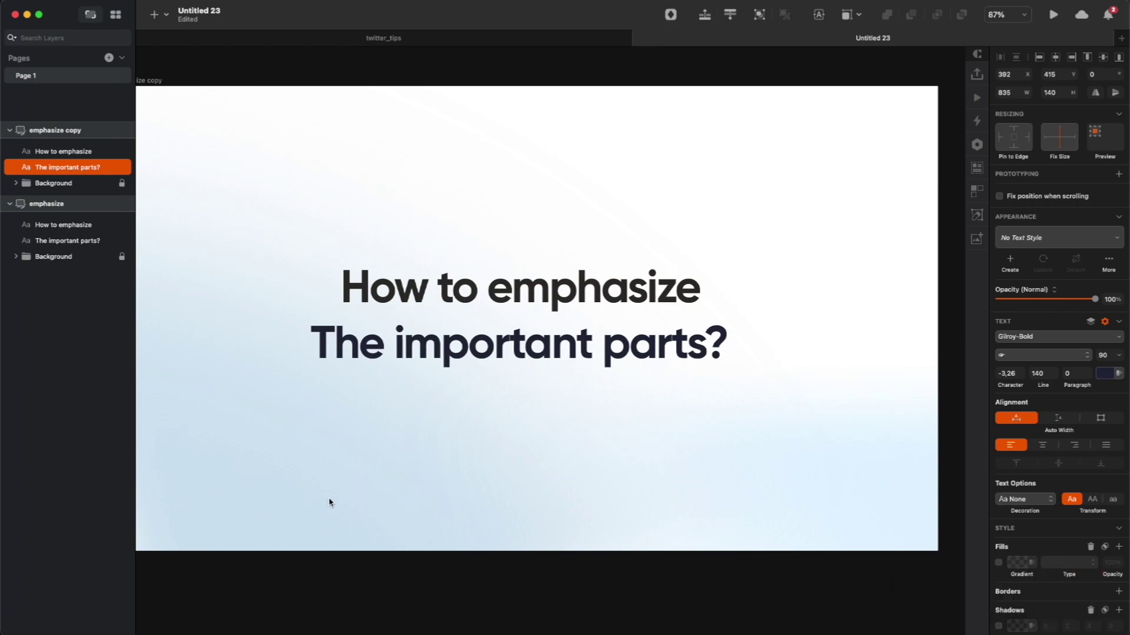
Draw an open, slightly upward-arched path about 420 px wide beneath the word "important" with the Vector tool.
{"action": "key", "text": "v"}
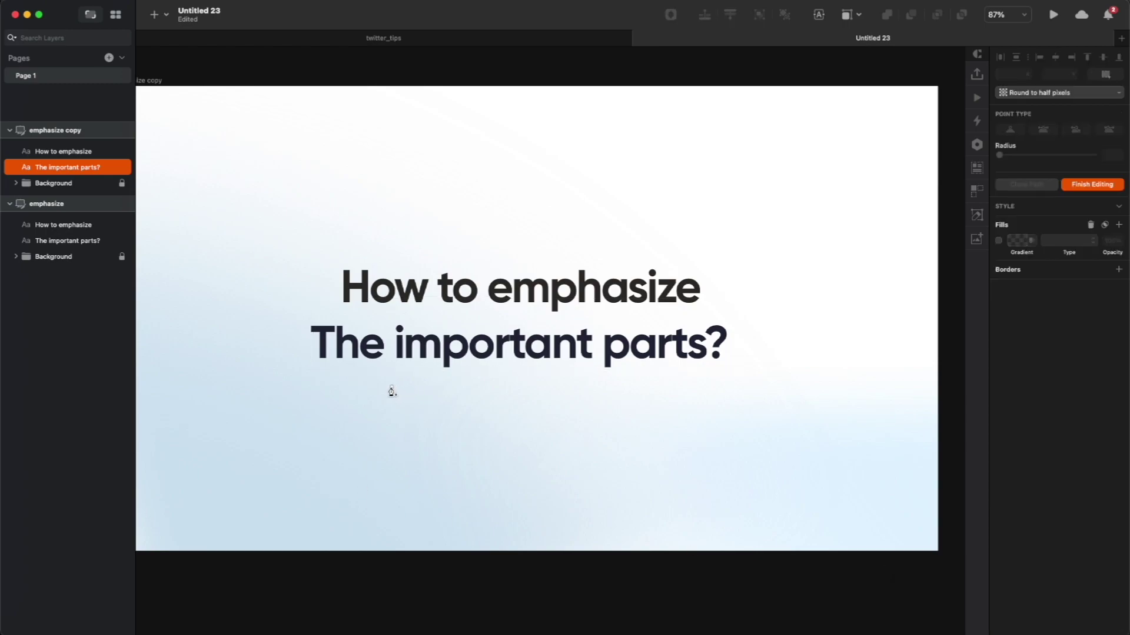
{"action": "left_click", "coordinate": [387, 380]}
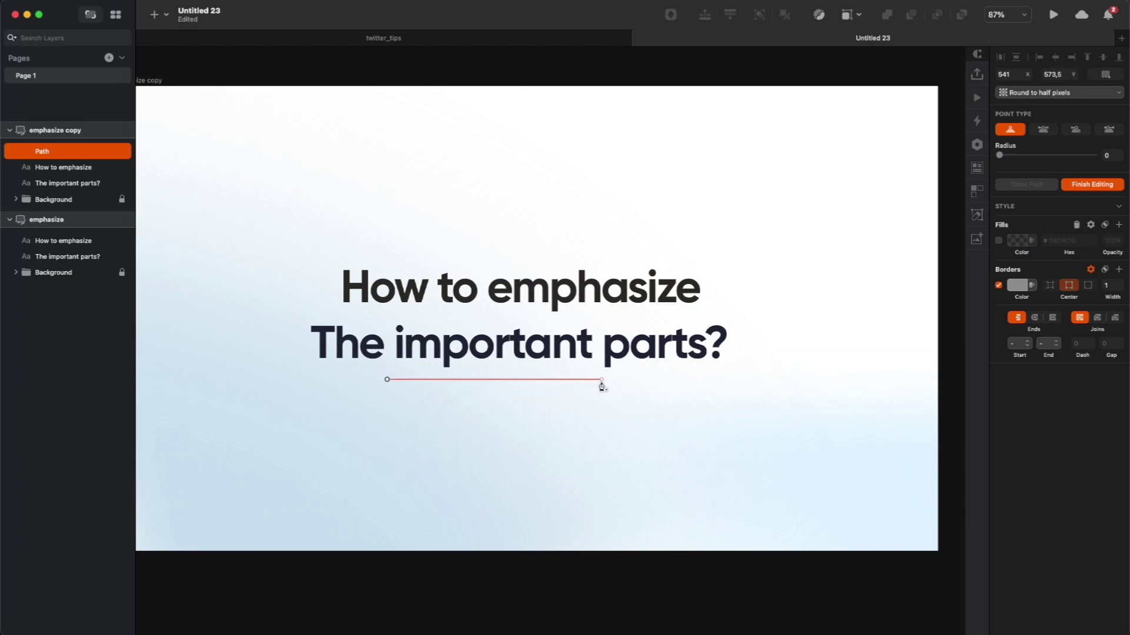
{"action": "left_click_drag", "start_coordinate": [601, 380], "coordinate": [713, 394]}
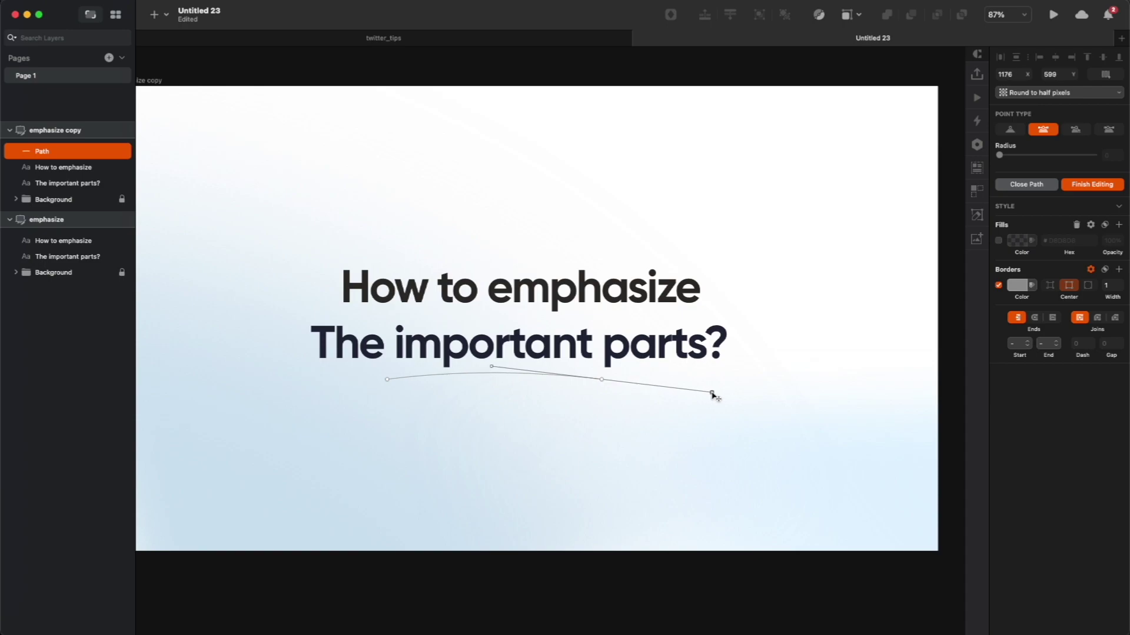
{"action": "key", "text": "Escape"}
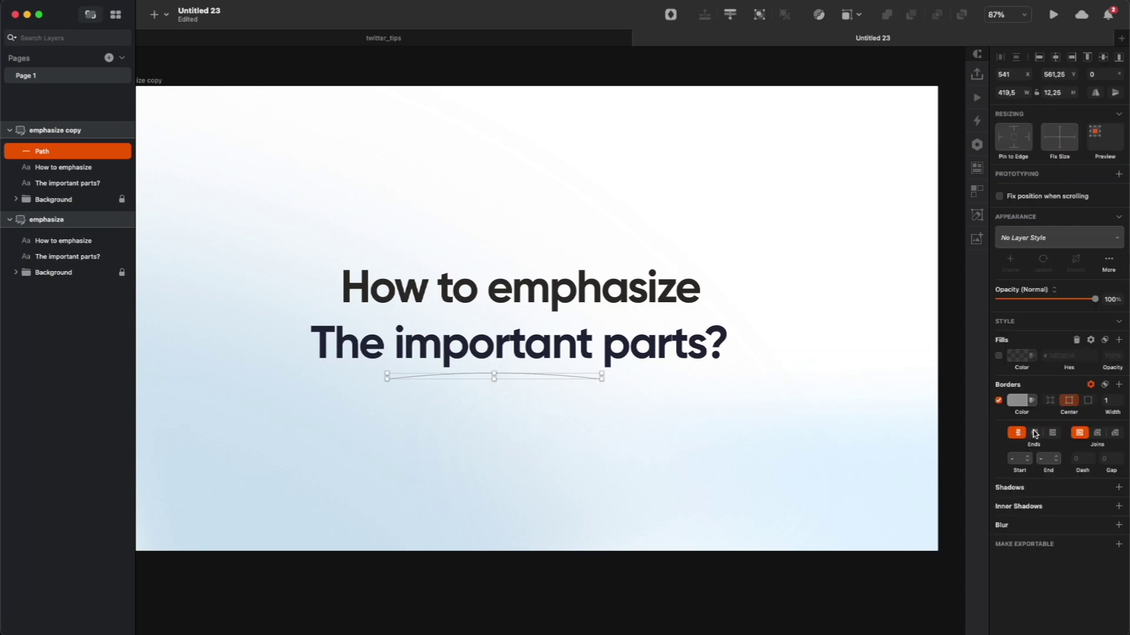
Give the underline path round border ends and set its border width to 10.
{"action": "left_click", "coordinate": [1035, 433]}
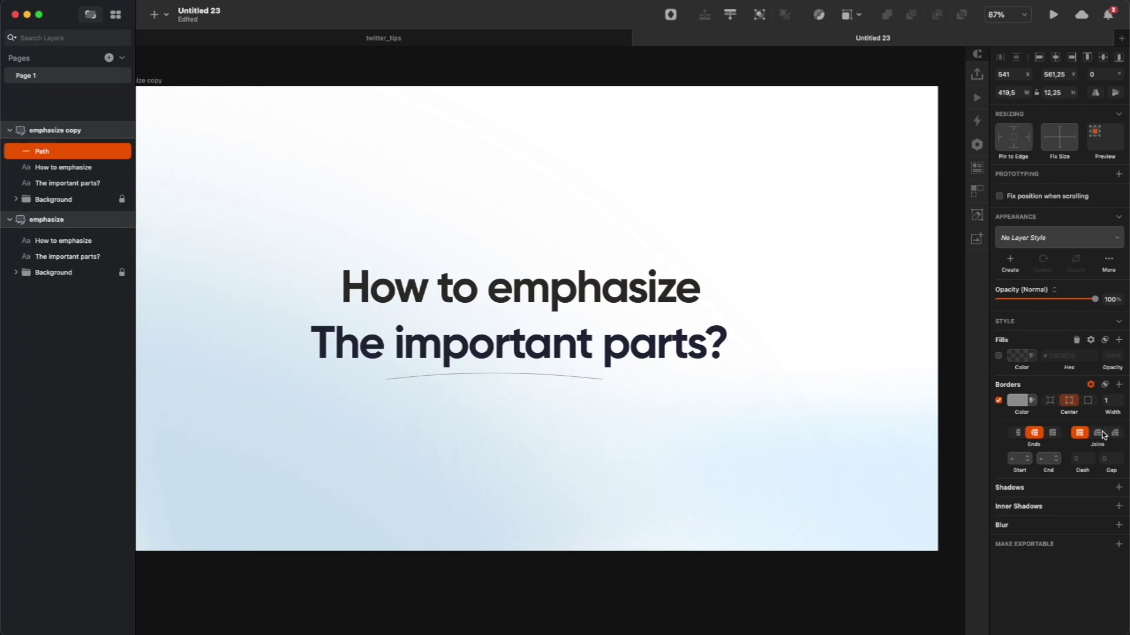
{"action": "left_click", "coordinate": [1112, 400]}
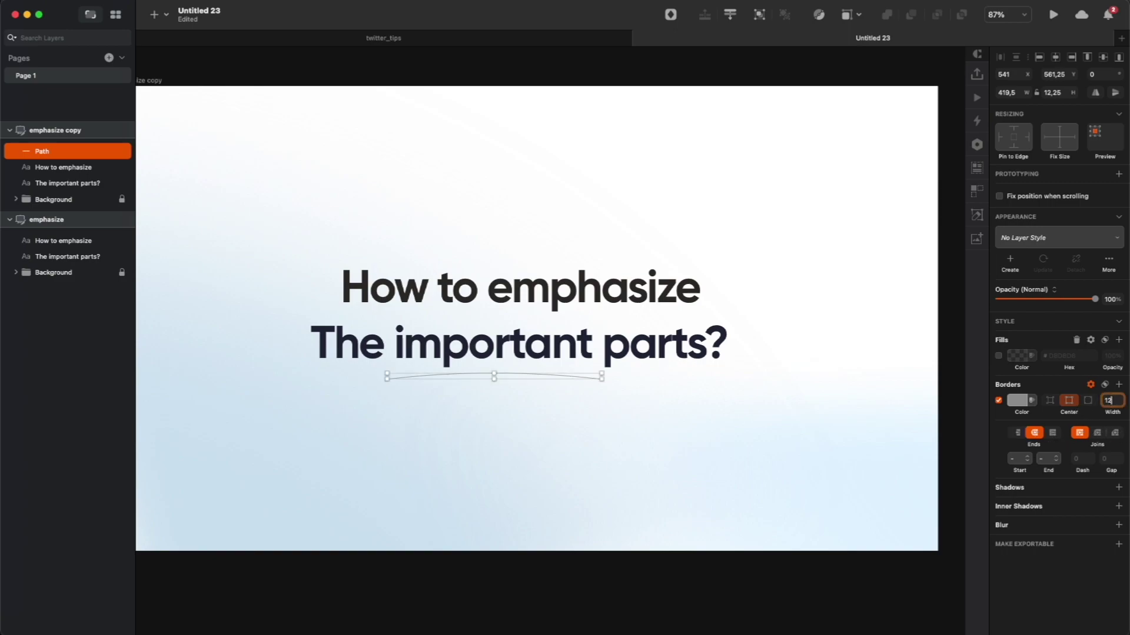
{"action": "key", "text": "Return"}
{"action": "key", "text": "Down"}
{"action": "key", "text": "Down"}
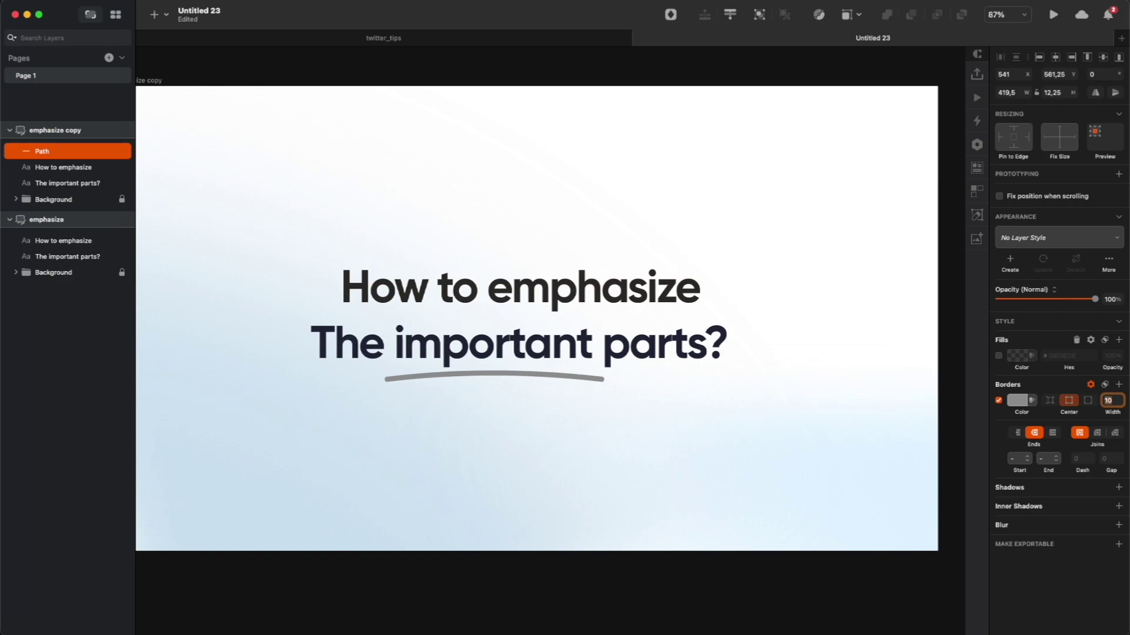
Change the underline path's border color from the default gray to a strong blue.
{"action": "left_click", "coordinate": [1024, 400]}
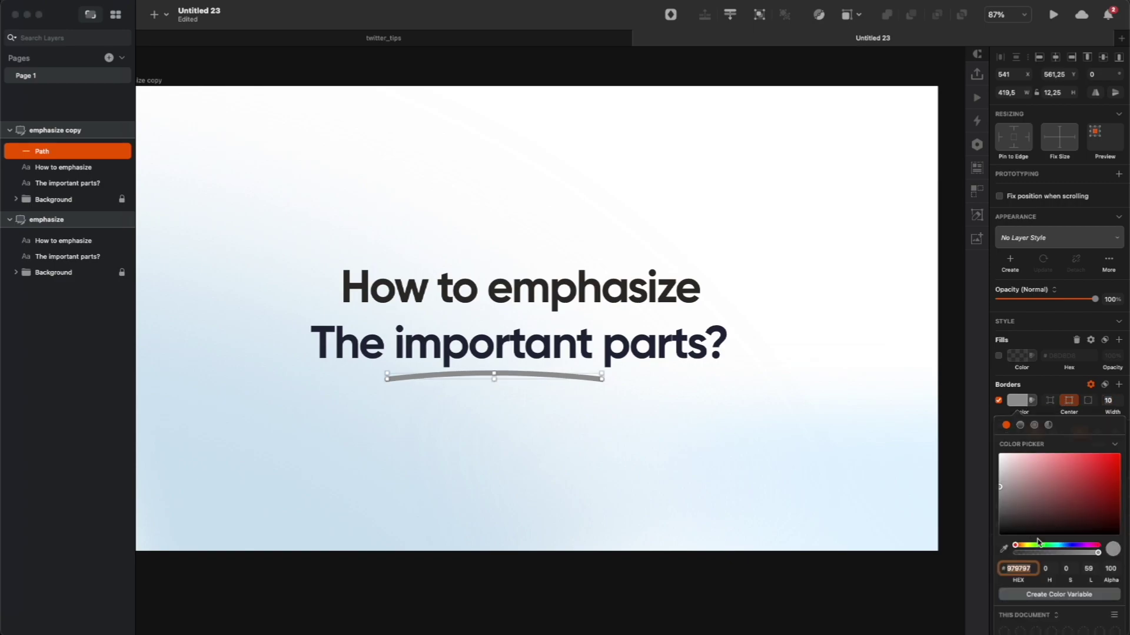
{"action": "left_click", "coordinate": [1070, 550]}
{"action": "left_click_drag", "start_coordinate": [1090, 487], "coordinate": [1085, 469]}
{"action": "key", "text": "Escape"}
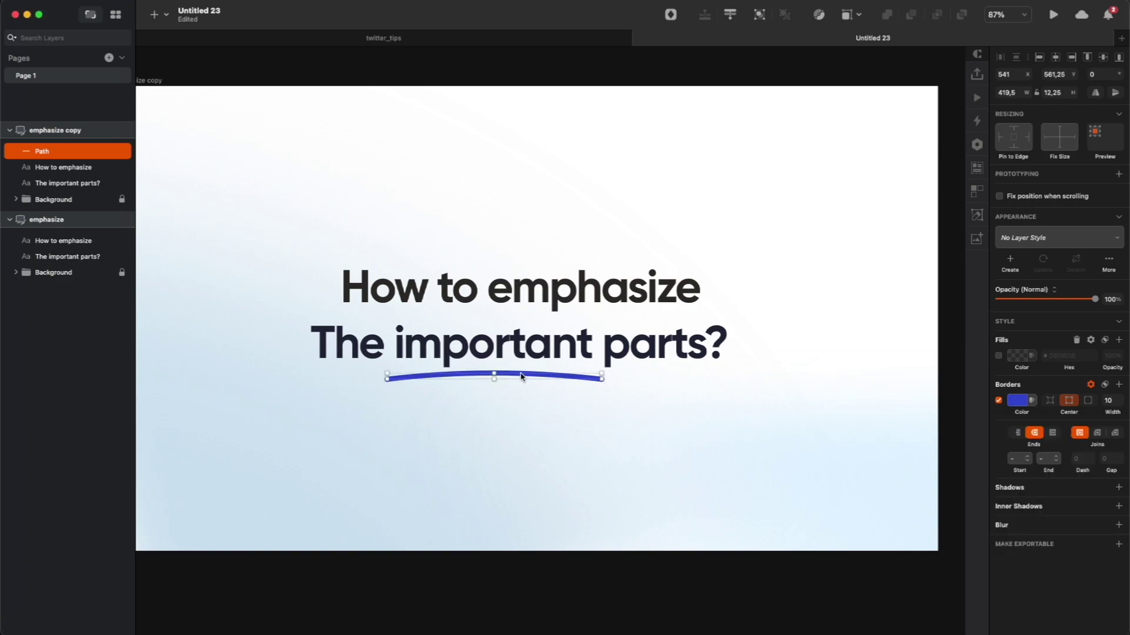
Flatten the underline's arc slightly by adjusting the curve handle of its right endpoint.
{"action": "double_click", "coordinate": [521, 375]}
{"action": "left_click_drag", "start_coordinate": [713, 393], "coordinate": [724, 391]}
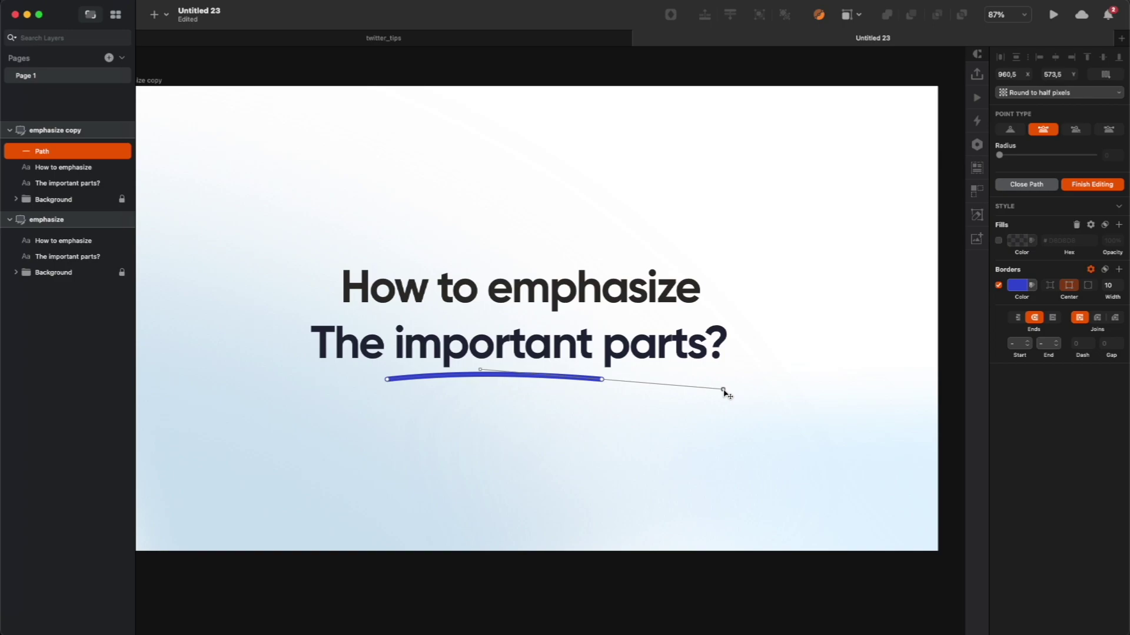
{"action": "key", "text": "Escape"}
Place the underline path behind both text layers and nudge it up to Y 548.75, closer to the word.
{"action": "left_click_drag", "start_coordinate": [41, 151], "coordinate": [64, 189]}
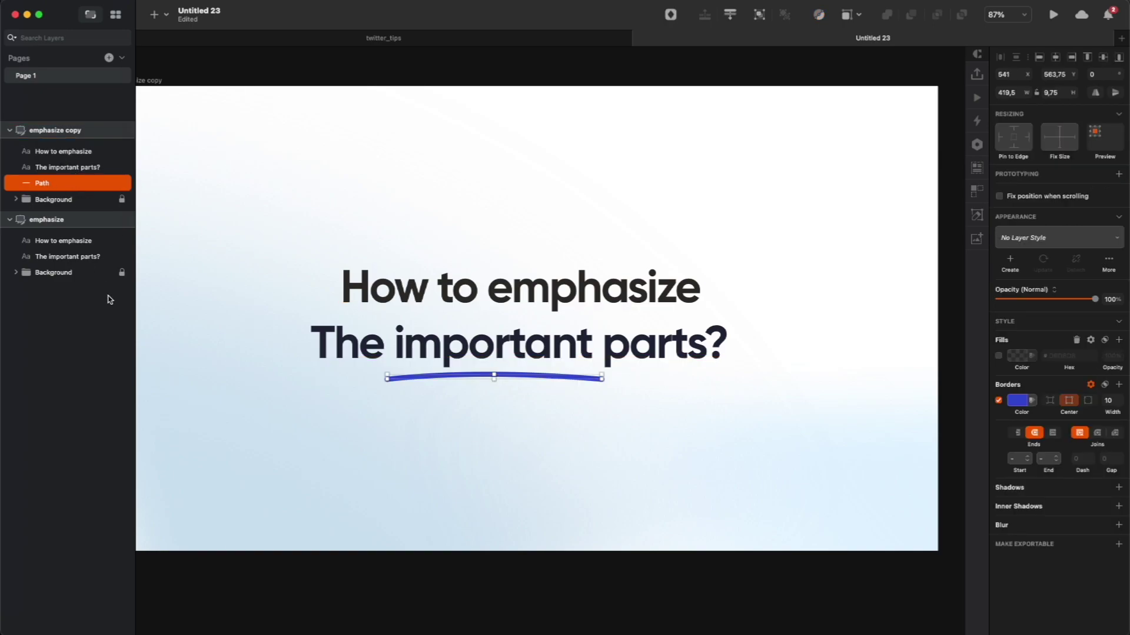
{"action": "key", "text": "Up"}
{"action": "key", "text": "Up"}
{"action": "key", "text": "Up"}
{"action": "key", "text": "Up"}
{"action": "key", "text": "Up"}
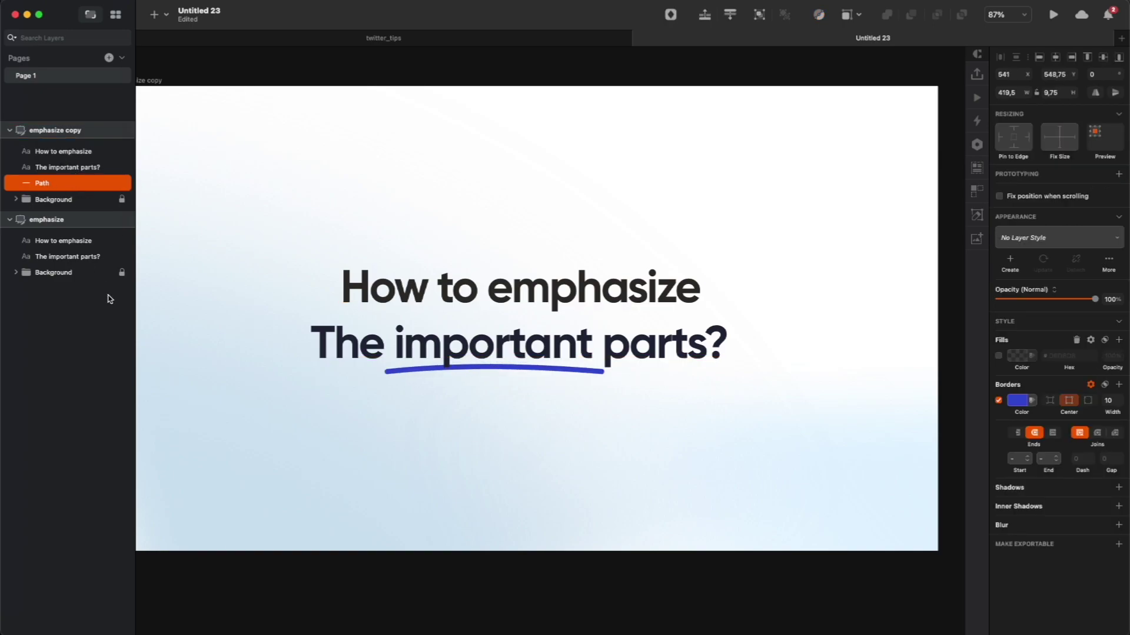
Duplicate the blue underline and move the copy about 13 px below the original.
{"action": "left_click", "coordinate": [326, 402], "text": "alt"}
{"action": "left_click", "coordinate": [413, 534]}
{"action": "key", "text": "z"}
{"action": "left_click", "coordinate": [435, 391]}
{"action": "left_click", "coordinate": [412, 360]}
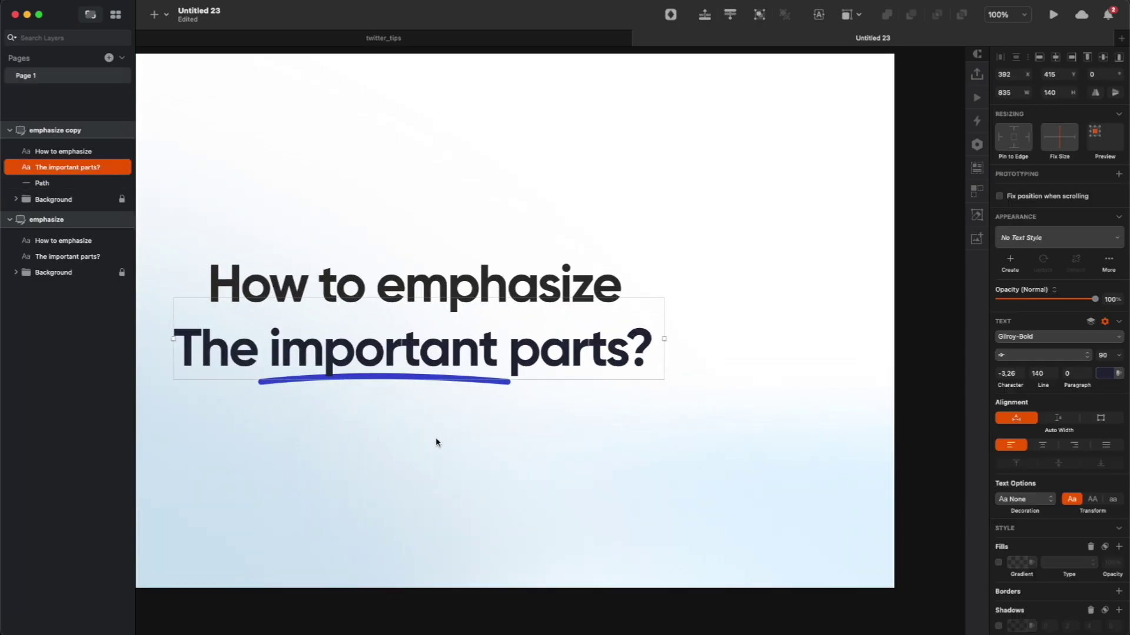
{"action": "scroll", "coordinate": [438, 445], "scroll_direction": "left", "scroll_amount": 1}
{"action": "left_click", "coordinate": [523, 381]}
{"action": "scroll", "coordinate": [546, 387], "scroll_direction": "up", "scroll_amount": 3}
{"action": "key", "text": "super+d"}
{"action": "key", "text": "shift+Down"}
{"action": "key", "text": "Down"}
{"action": "key", "text": "Down"}
{"action": "key", "text": "Down"}
Reshape the lower underline by adjusting the curve at its right end and raising its left endpoint slightly.
{"action": "left_click_drag", "start_coordinate": [547, 485], "coordinate": [541, 485]}
{"action": "double_click", "coordinate": [542, 489]}
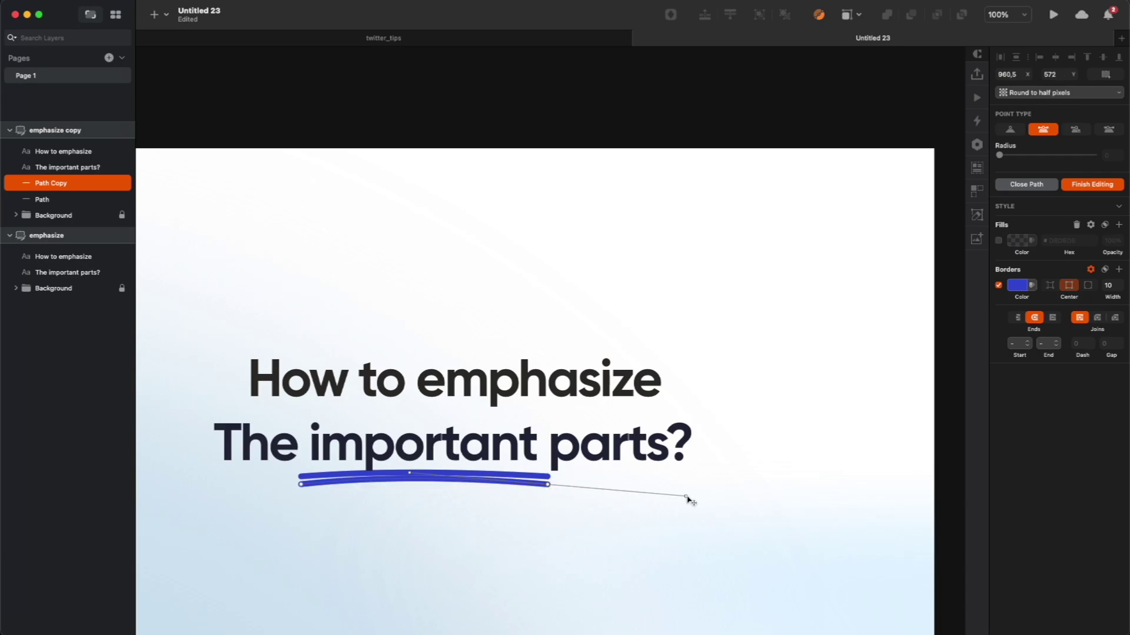
{"action": "left_click", "coordinate": [547, 485]}
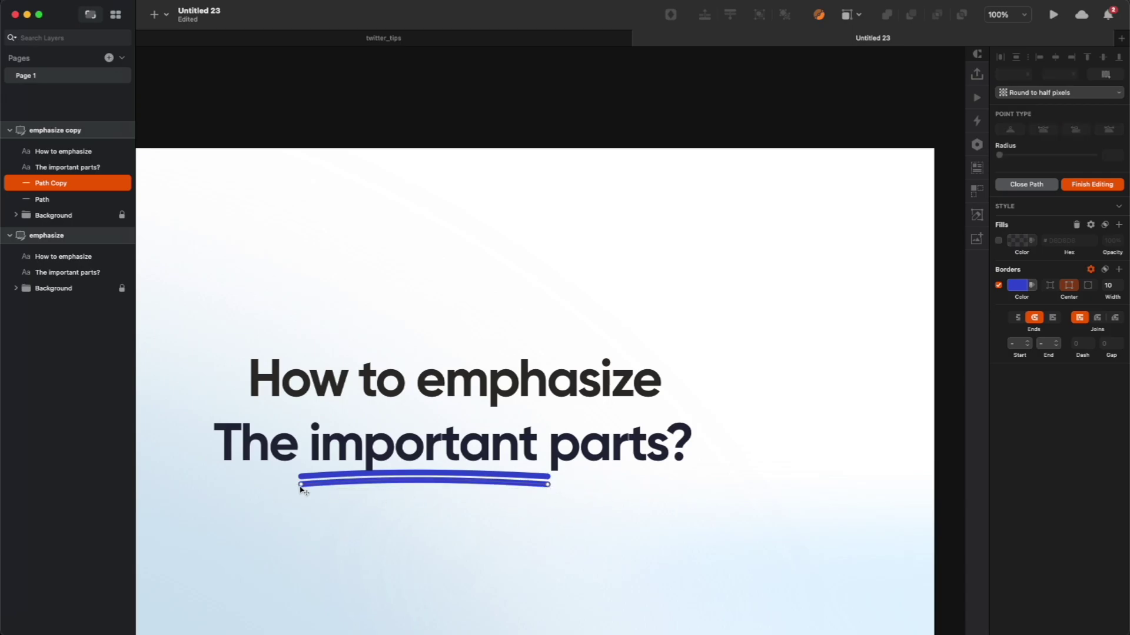
{"action": "left_click_drag", "start_coordinate": [300, 487], "coordinate": [302, 481]}
{"action": "key", "text": "Escape"}
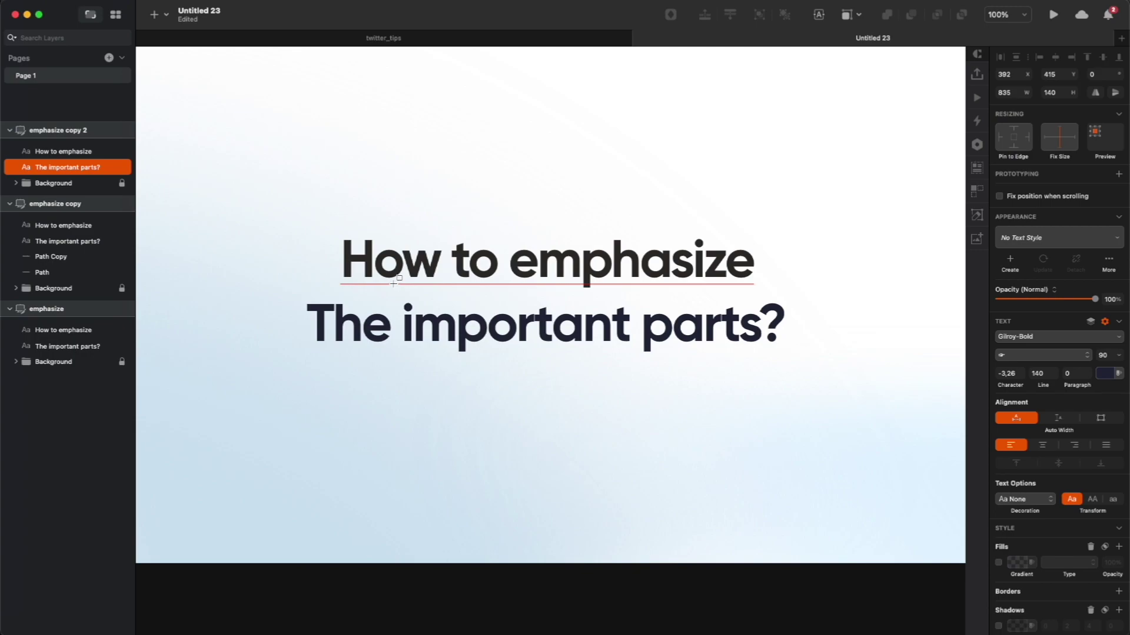
Draw a rectangle about 484 by 152 px over "important" in the third artboard and place it between the text and the background.
{"action": "left_click_drag", "start_coordinate": [393, 285], "coordinate": [676, 373]}
{"action": "key", "text": "super+x"}
{"action": "left_click", "coordinate": [50, 167]}
{"action": "left_click", "coordinate": [44, 185]}
{"action": "key", "text": "super+v"}
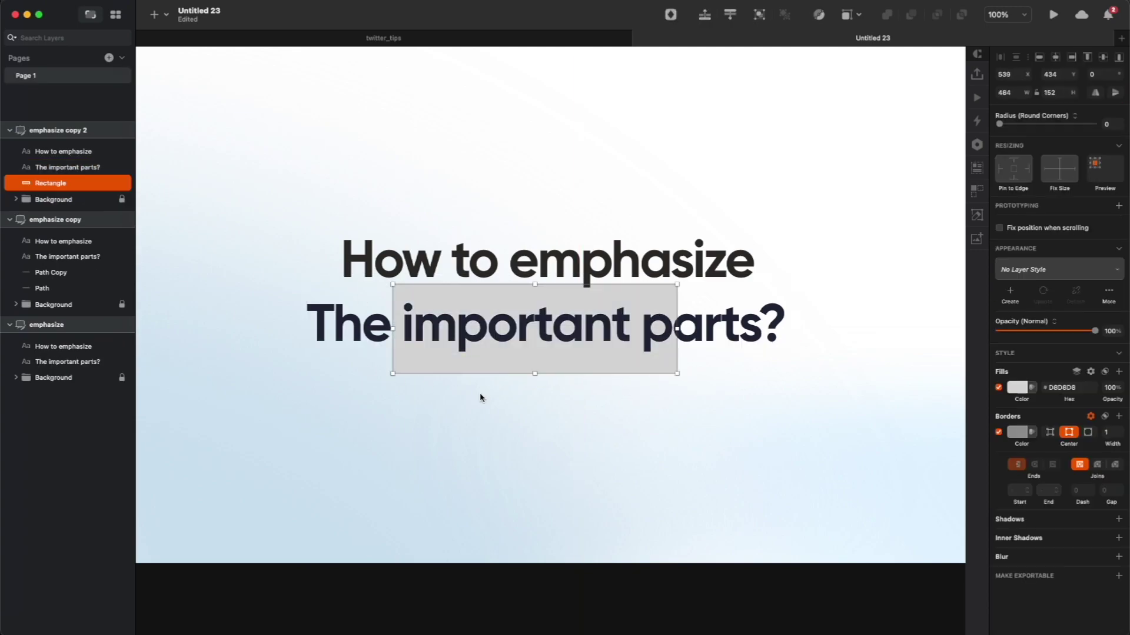
Remove the rectangle's border and fill it with the blue copied from the underline, 3A52CF.
{"action": "key", "text": "super+minus"}
{"action": "scroll", "coordinate": [526, 430], "scroll_direction": "left", "scroll_amount": 2}
{"action": "scroll", "coordinate": [525, 430], "scroll_direction": "left", "scroll_amount": 3}
{"action": "left_click", "coordinate": [209, 382]}
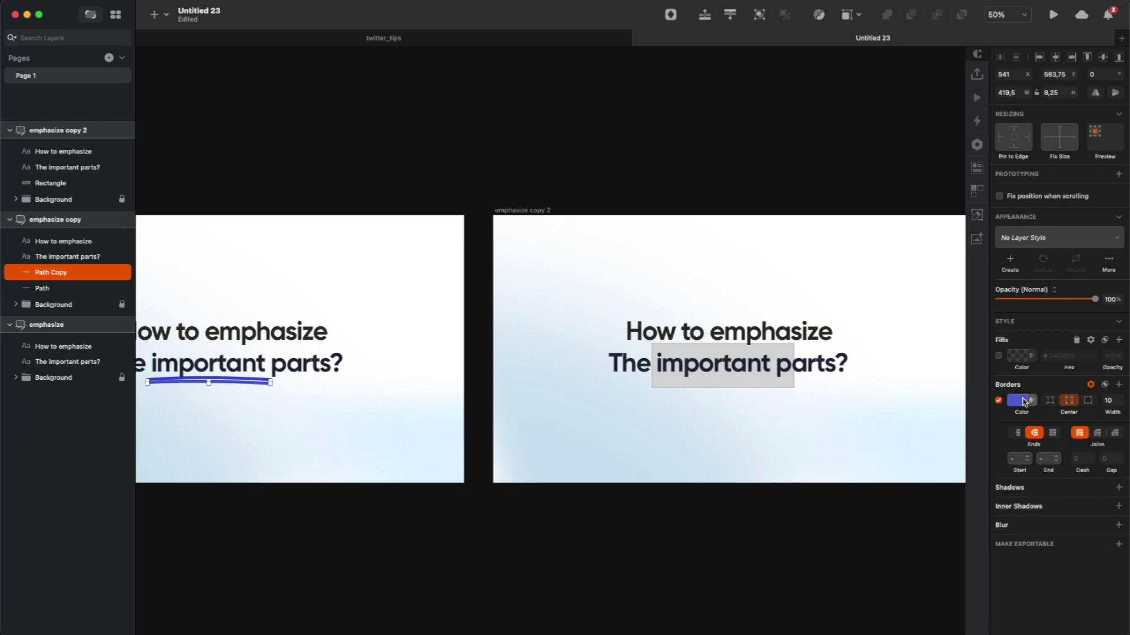
{"action": "left_click", "coordinate": [1021, 400]}
{"action": "left_click", "coordinate": [737, 384]}
{"action": "left_click", "coordinate": [998, 432]}
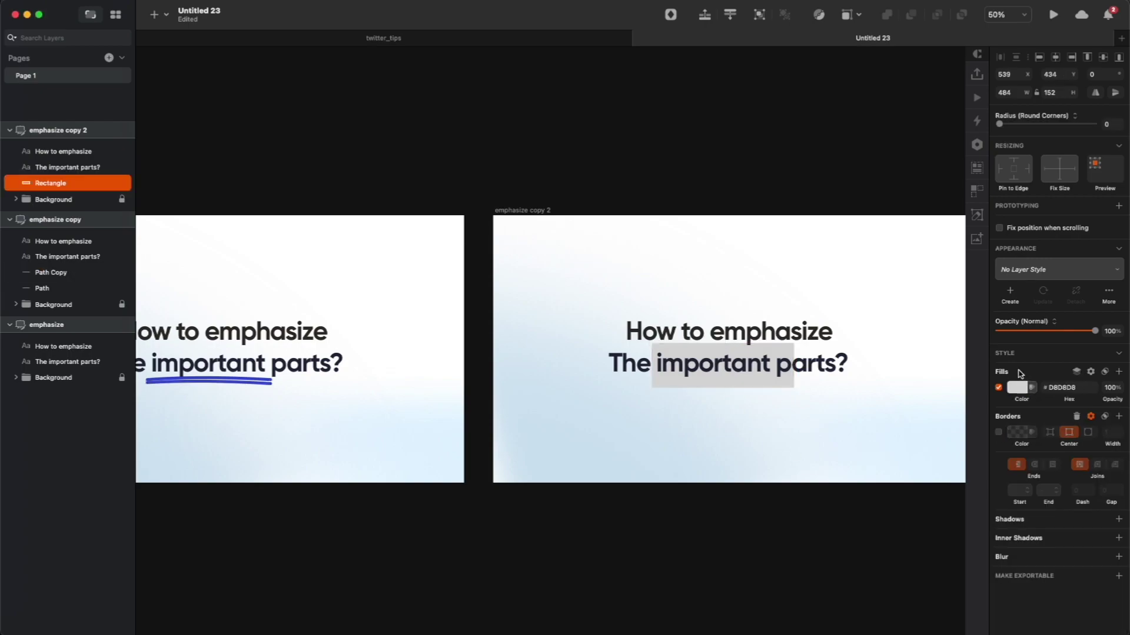
{"action": "left_click", "coordinate": [1059, 388]}
{"action": "key", "text": "super+v"}
{"action": "key", "text": "Return"}
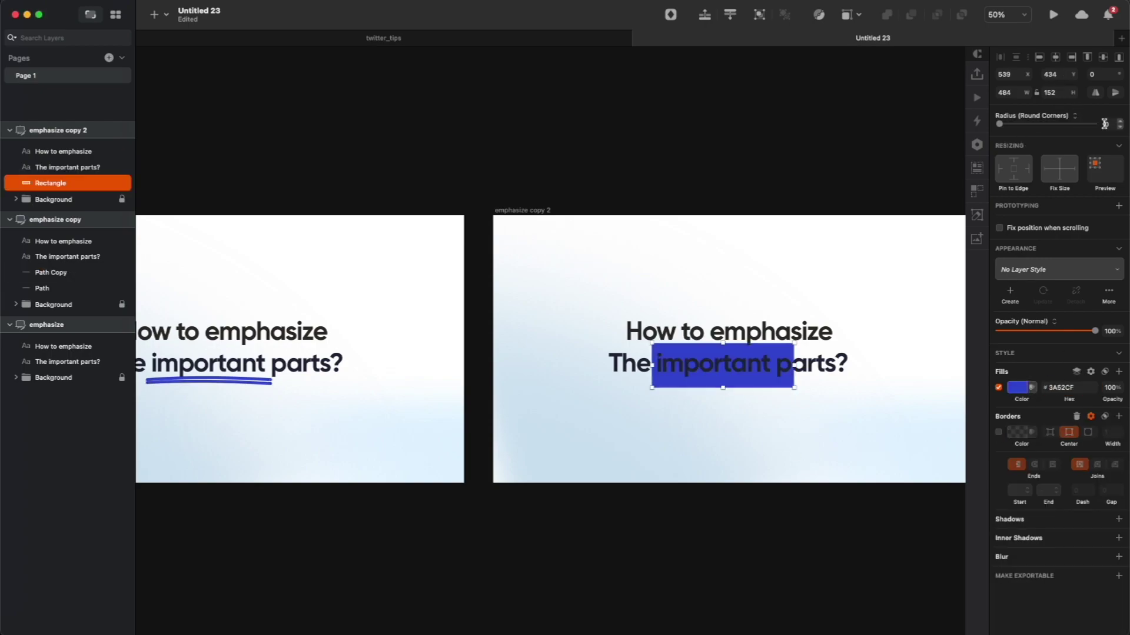
Round the blue rectangle's corners to a radius of about 28.
{"action": "left_click_drag", "start_coordinate": [1027, 124], "coordinate": [1058, 127]}
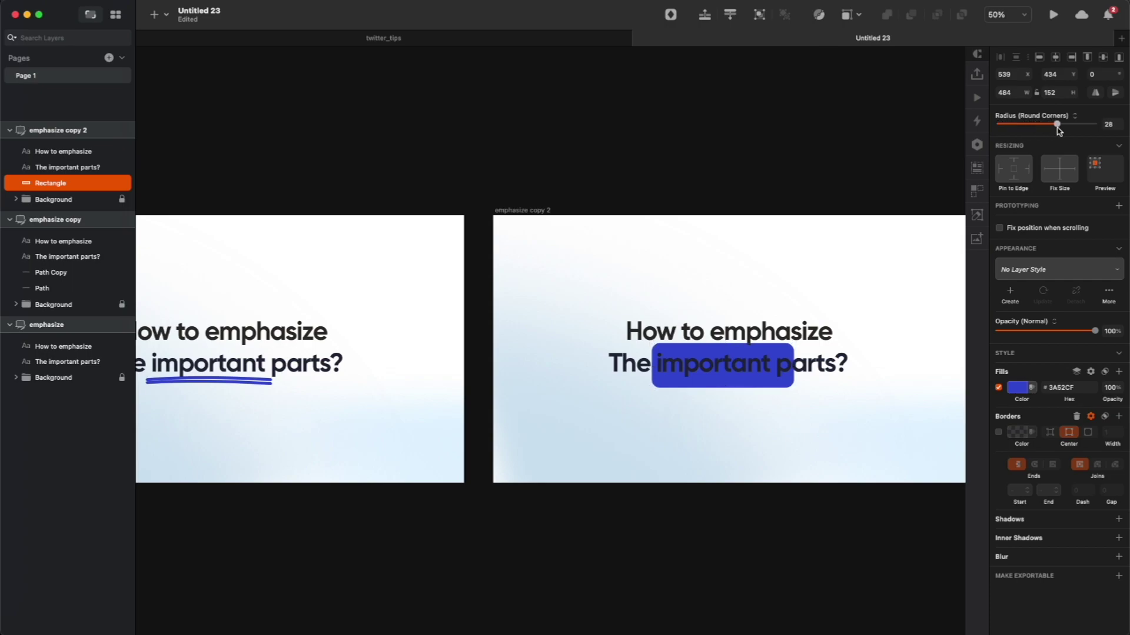
{"action": "left_click", "coordinate": [866, 488]}
{"action": "left_click", "coordinate": [864, 381]}
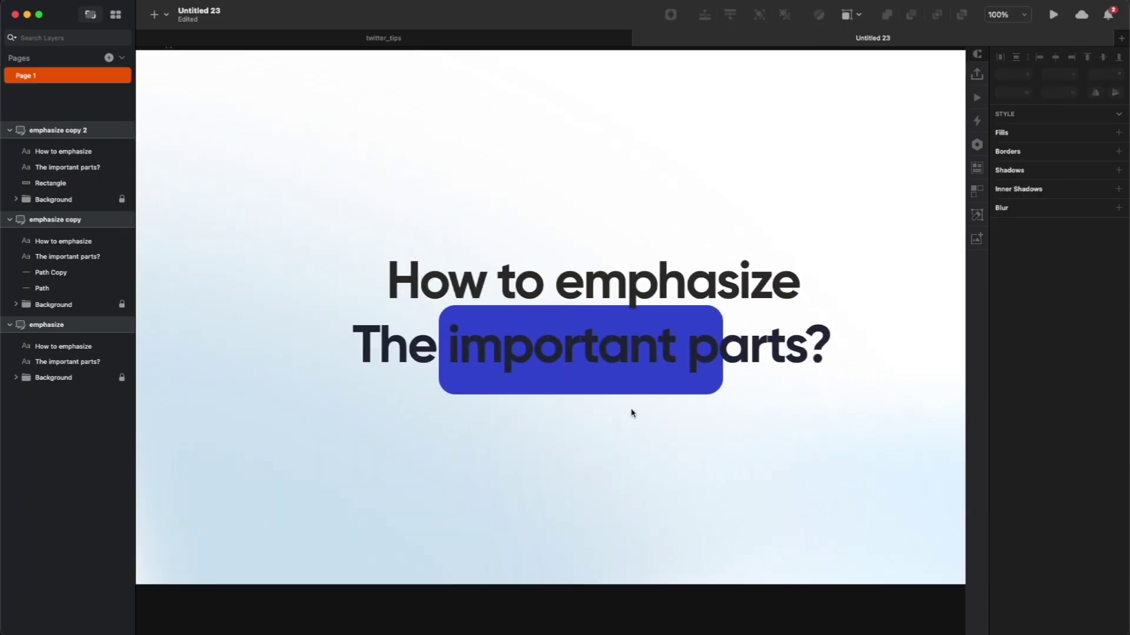
Add extra spaces before and after "important" in the third artboard's second heading line.
{"action": "left_click", "coordinate": [507, 379]}
{"action": "double_click", "coordinate": [461, 361]}
{"action": "key", "text": "Left"}
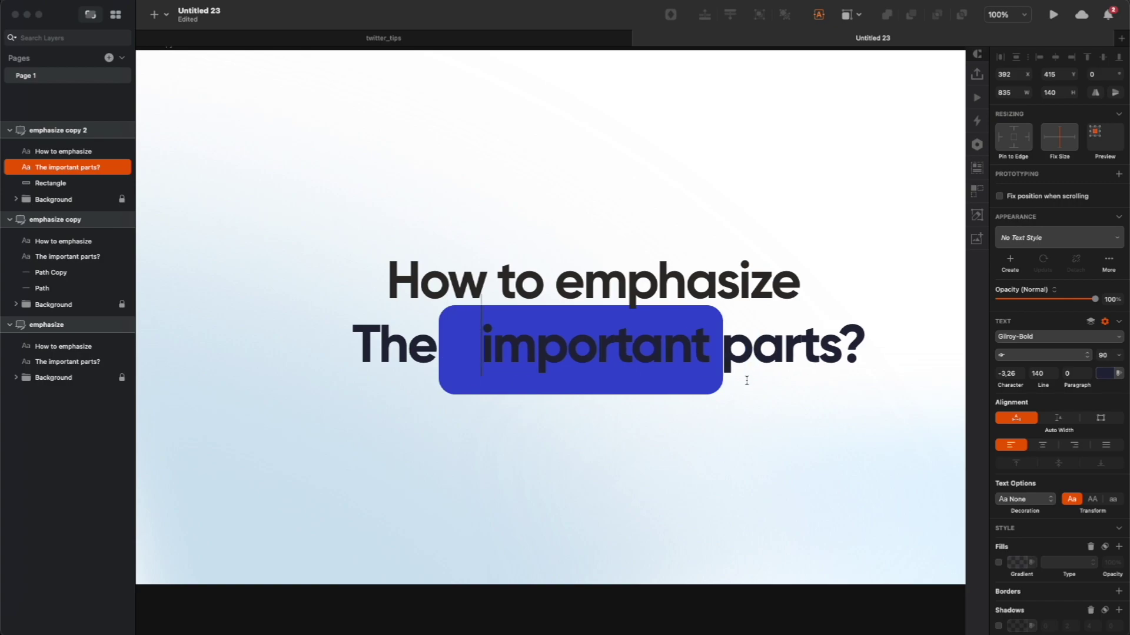
{"action": "key", "text": "Escape"}
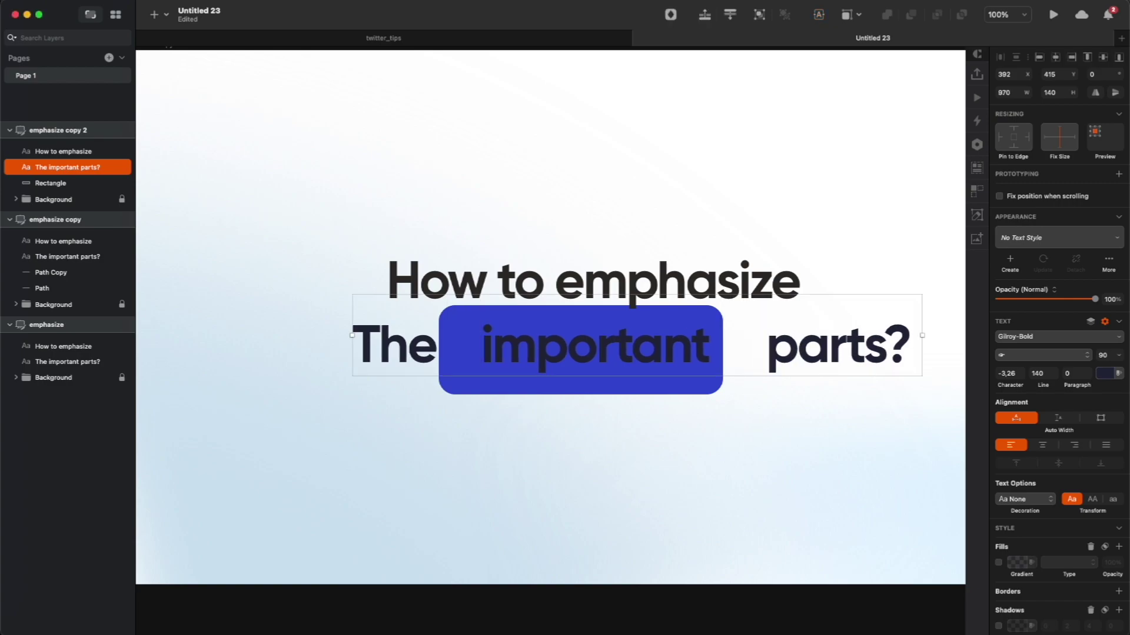
Move the blue rectangle behind "important" to X 575, Y 429 and narrow it to 477 px.
{"action": "left_click_drag", "start_coordinate": [554, 392], "coordinate": [571, 392]}
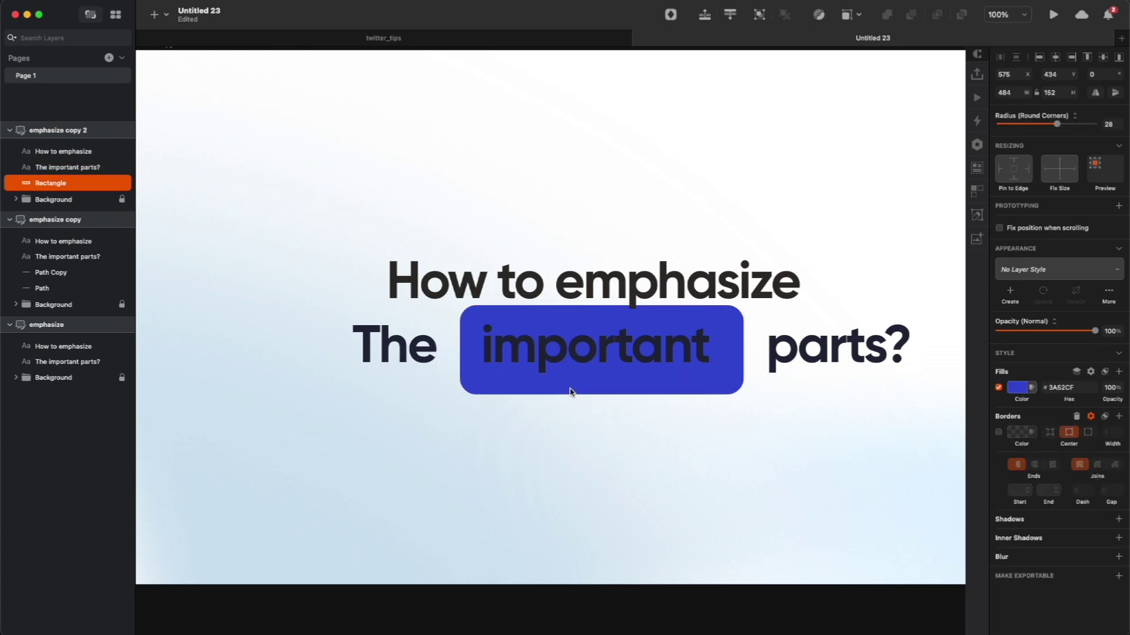
{"action": "key", "text": "super+Left"}
{"action": "key", "text": "super+Left"}
{"action": "key", "text": "super+Left"}
{"action": "key", "text": "super+Left"}
{"action": "key", "text": "Up"}
{"action": "key", "text": "Up"}
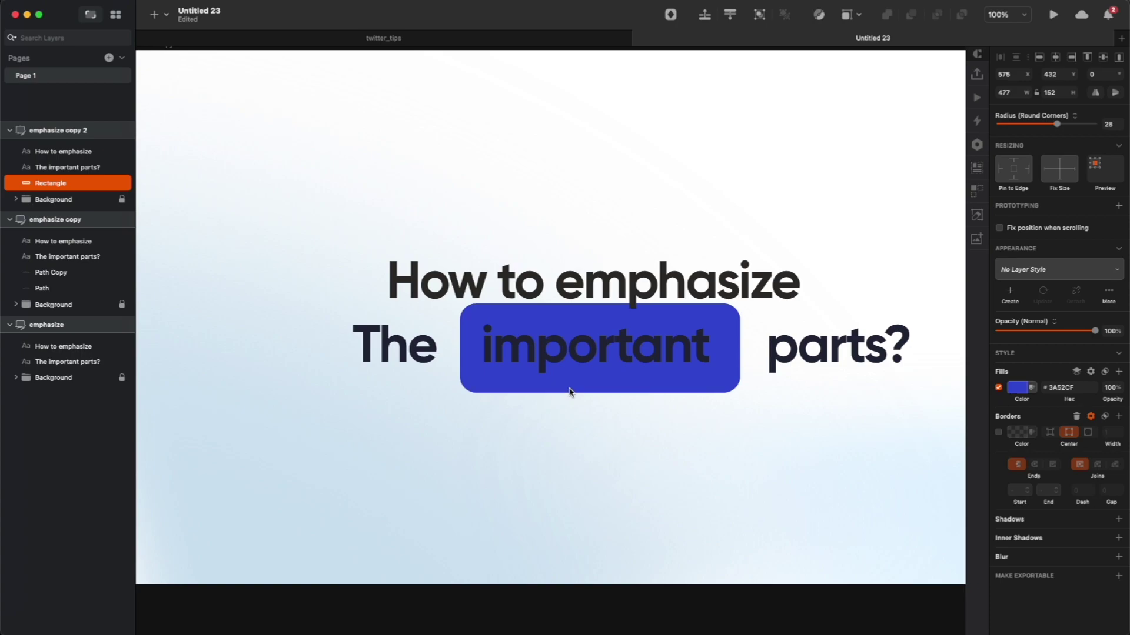
{"action": "key", "text": "Up"}
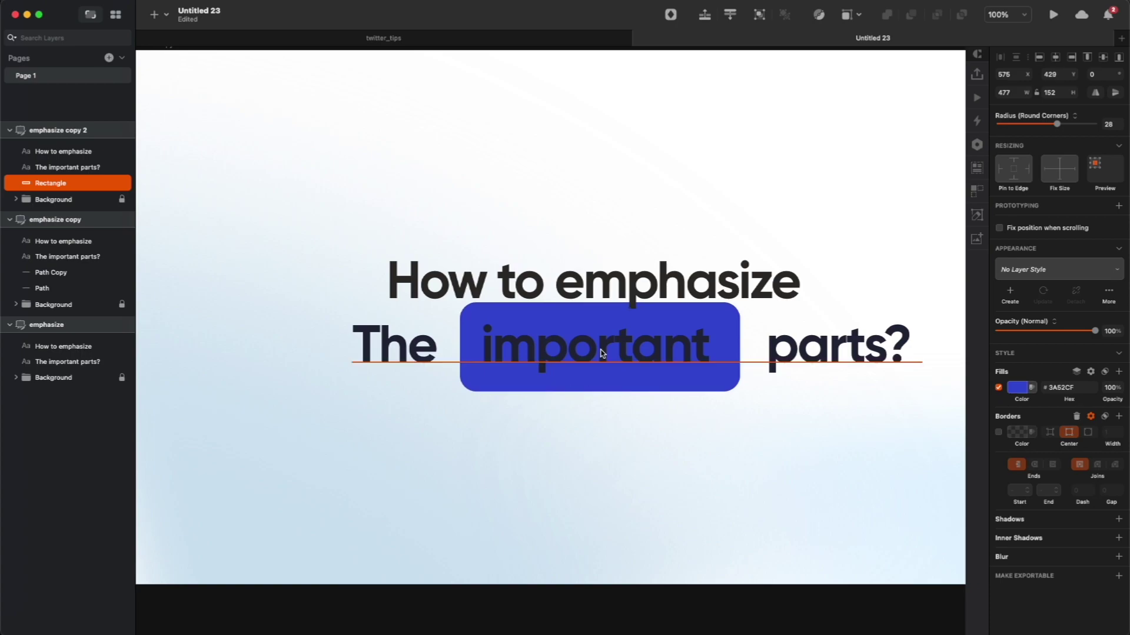
Recolor only the word "important" on the blue rectangle to white, FFFFFF.
{"action": "left_click", "coordinate": [600, 344]}
{"action": "double_click", "coordinate": [644, 372]}
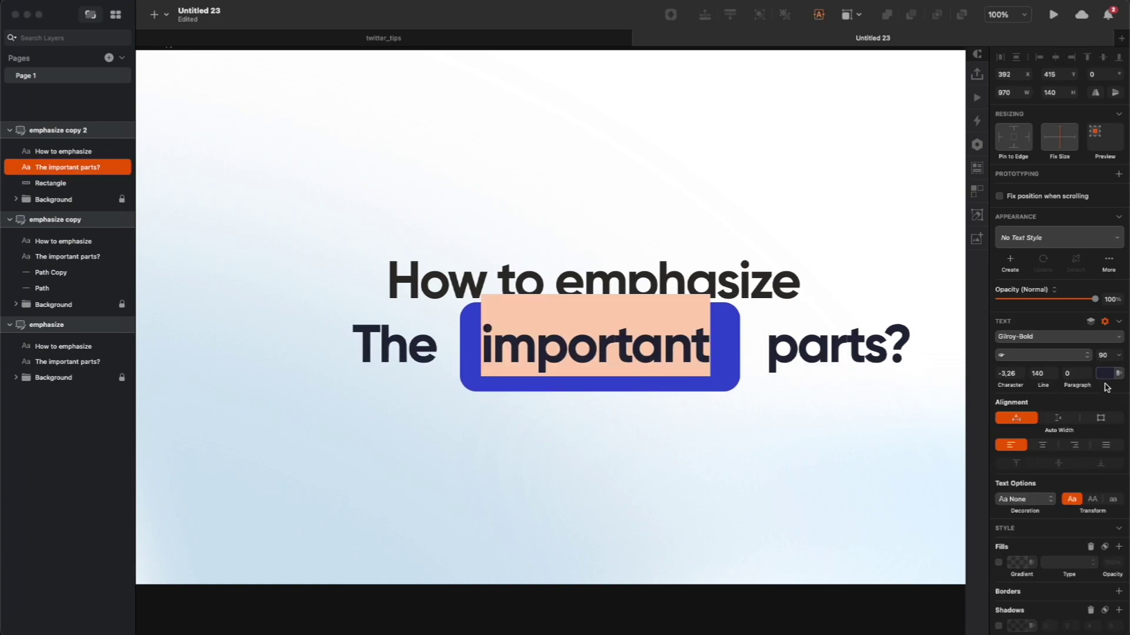
{"action": "left_click", "coordinate": [1104, 376]}
{"action": "left_click_drag", "start_coordinate": [1053, 446], "coordinate": [953, 379]}
{"action": "left_click", "coordinate": [799, 547]}
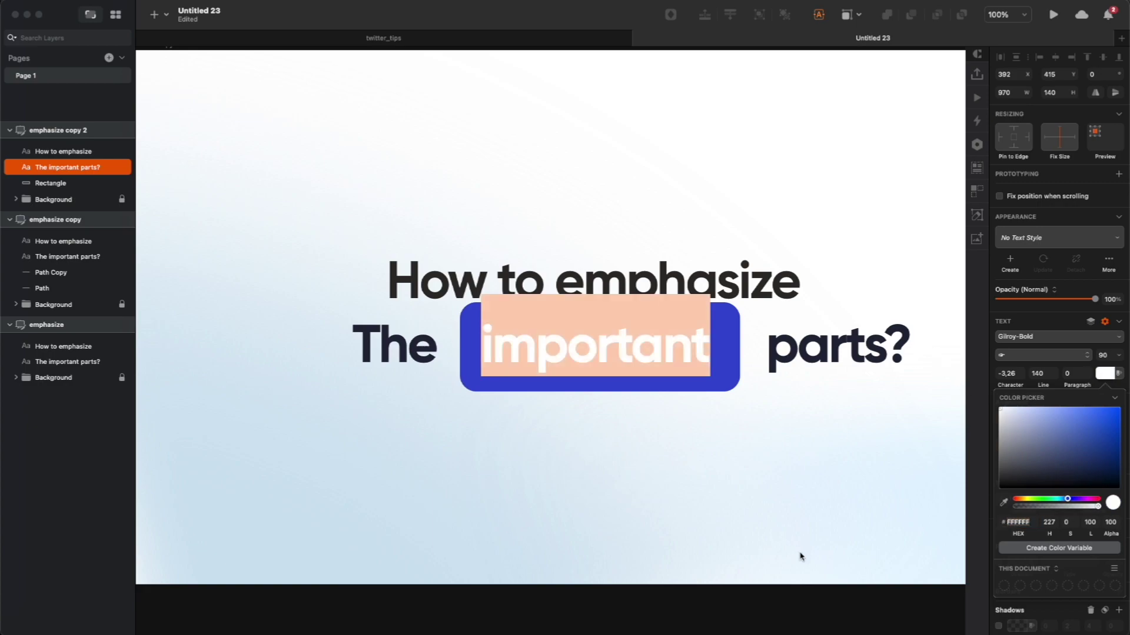
{"action": "left_click", "coordinate": [802, 557]}
Remove one extra space before "important" and one before "parts?" in the highlighted line.
{"action": "double_click", "coordinate": [436, 352]}
{"action": "left_click", "coordinate": [436, 351]}
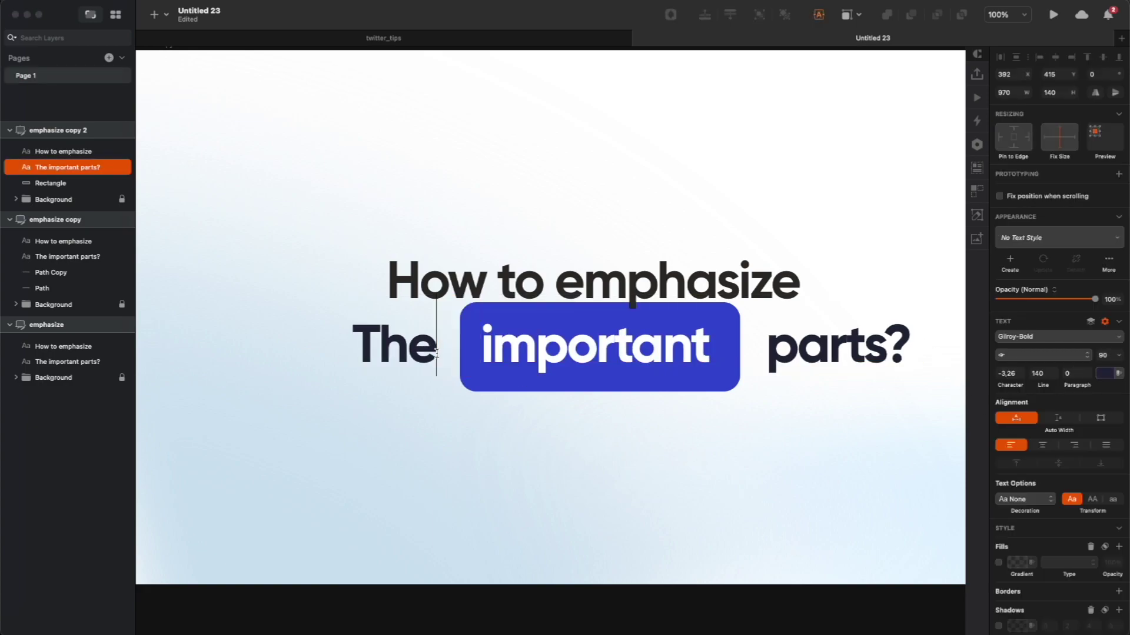
{"action": "key", "text": "Delete"}
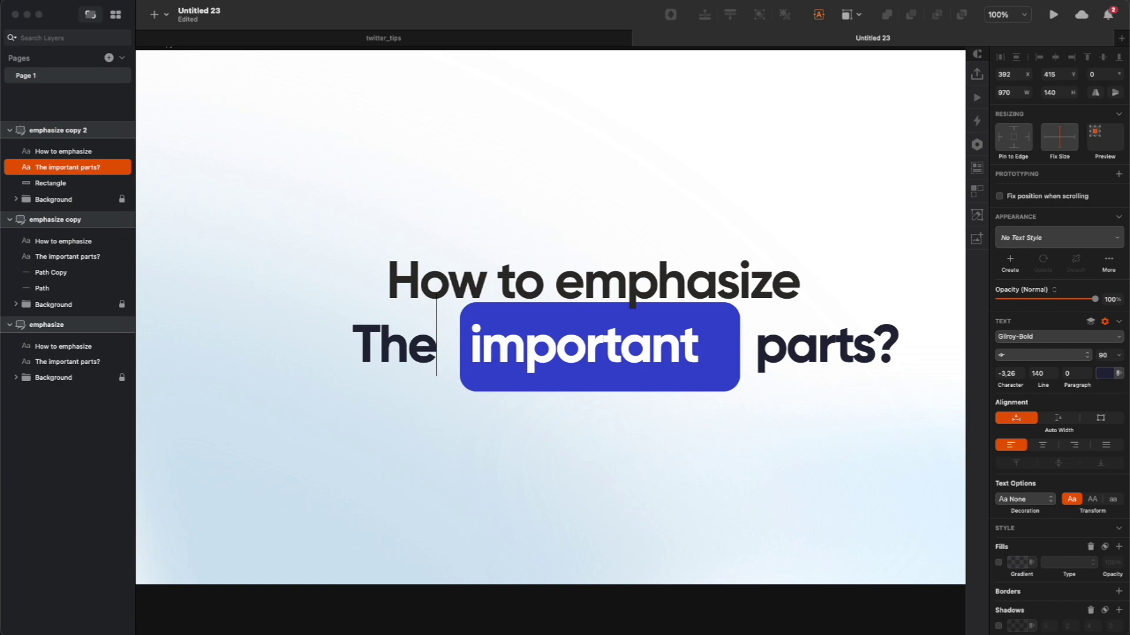
{"action": "key", "text": "Down"}
{"action": "key", "text": "Left"}
{"action": "key", "text": "Left"}
{"action": "key", "text": "Left"}
{"action": "key", "text": "Left"}
{"action": "key", "text": "Left"}
{"action": "key", "text": "Left"}
{"action": "key", "text": "Left"}
{"action": "key", "text": "Left"}
{"action": "key", "text": "Delete"}
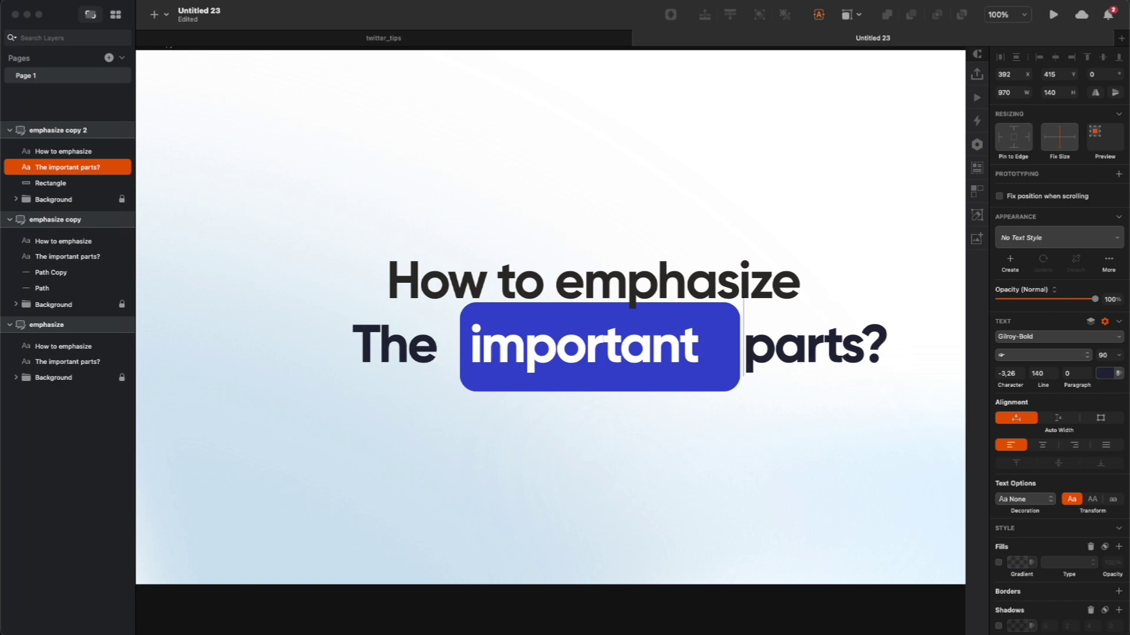
Shift the blue rectangle to X 563, Y 438 and shrink it to 463 by 140 px around "important".
{"action": "left_click_drag", "start_coordinate": [620, 389], "coordinate": [614, 389]}
{"action": "key", "text": "shift+super+Left"}
{"action": "key", "text": "shift+Down"}
{"action": "key", "text": "shift+super+Up"}
{"action": "key", "text": "super+Up"}
{"action": "key", "text": "super+Up"}
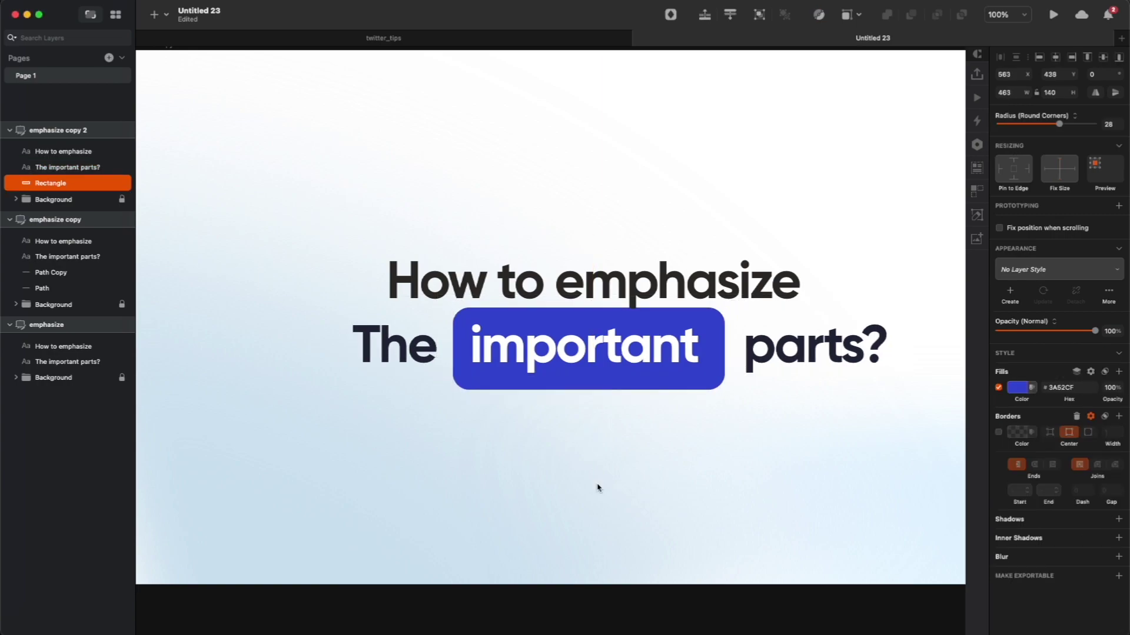
Remove one more space before "parts?" and tighten the blue rectangle around "important" to a width of 459 px.
{"action": "double_click", "coordinate": [737, 359]}
{"action": "key", "text": "BackSpace"}
{"action": "left_click", "coordinate": [690, 386]}
{"action": "key", "text": "super+Left"}
{"action": "key", "text": "super+Left"}
{"action": "key", "text": "super+Left"}
{"action": "key", "text": "super+Left"}
{"action": "key", "text": "super+Up"}
{"action": "key", "text": "super+Up"}
{"action": "key", "text": "super+Up"}
{"action": "key", "text": "super+Up"}
{"action": "key", "text": "super+Up"}
{"action": "key", "text": "Down"}
{"action": "key", "text": "Down"}
{"action": "key", "text": "Down"}
{"action": "key", "text": "Down"}
{"action": "key", "text": "Down"}
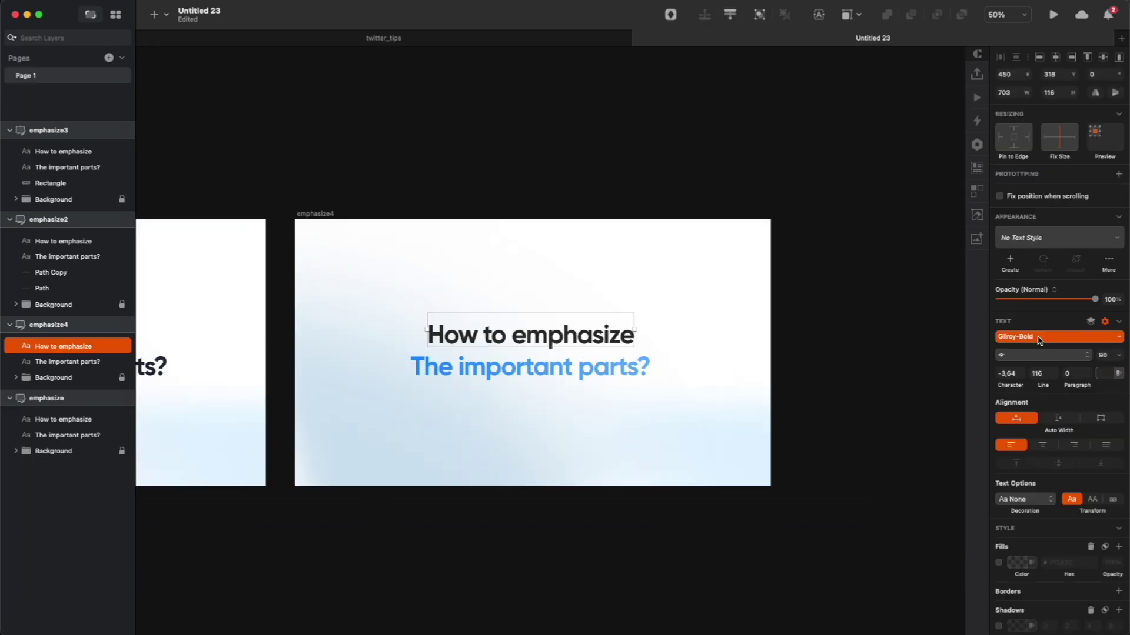
Change "How to emphasize" in the emphasize4 artboard to the Gilroy-Medium typeface and lower it to Y 323.
{"action": "left_click", "coordinate": [1040, 336]}
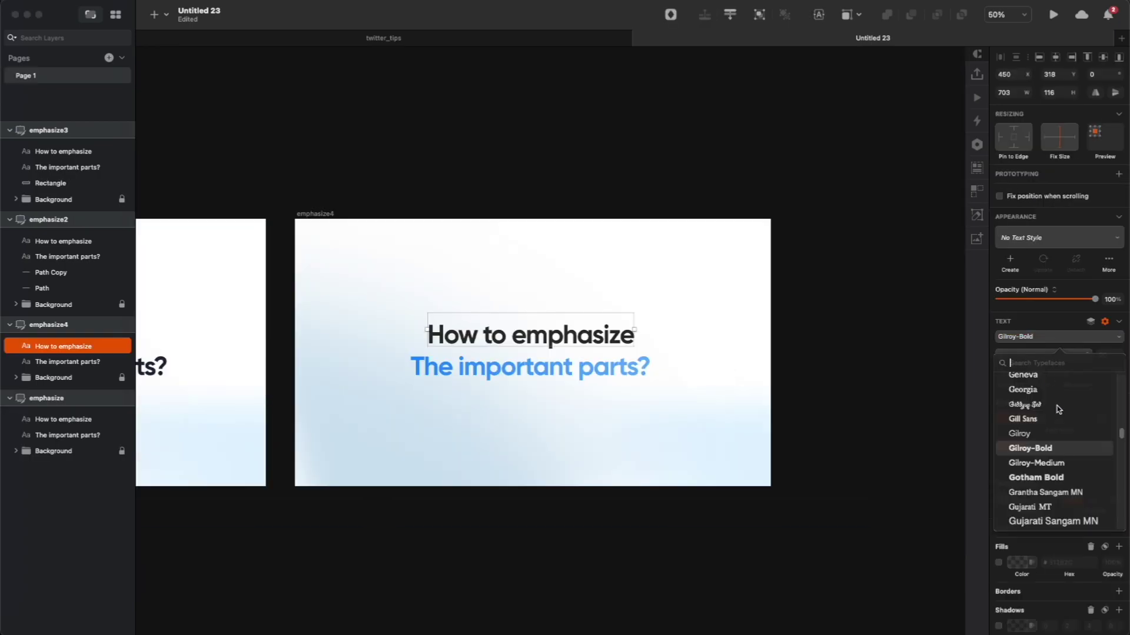
{"action": "left_click", "coordinate": [1030, 433]}
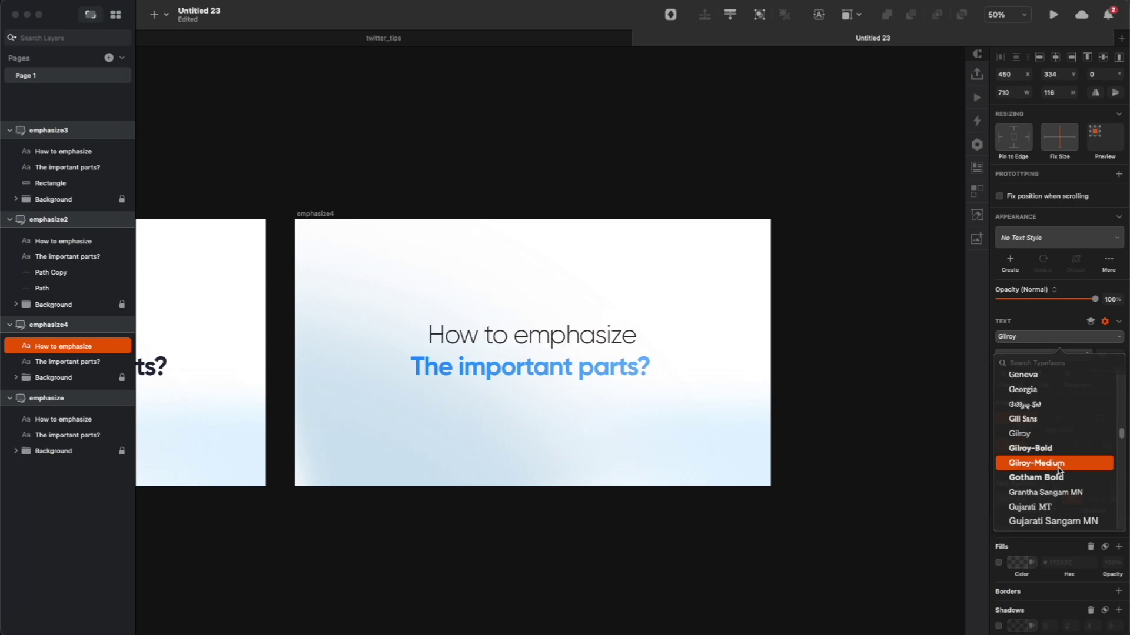
{"action": "left_click", "coordinate": [1035, 463]}
{"action": "left_click", "coordinate": [592, 262]}
{"action": "left_click", "coordinate": [569, 343]}
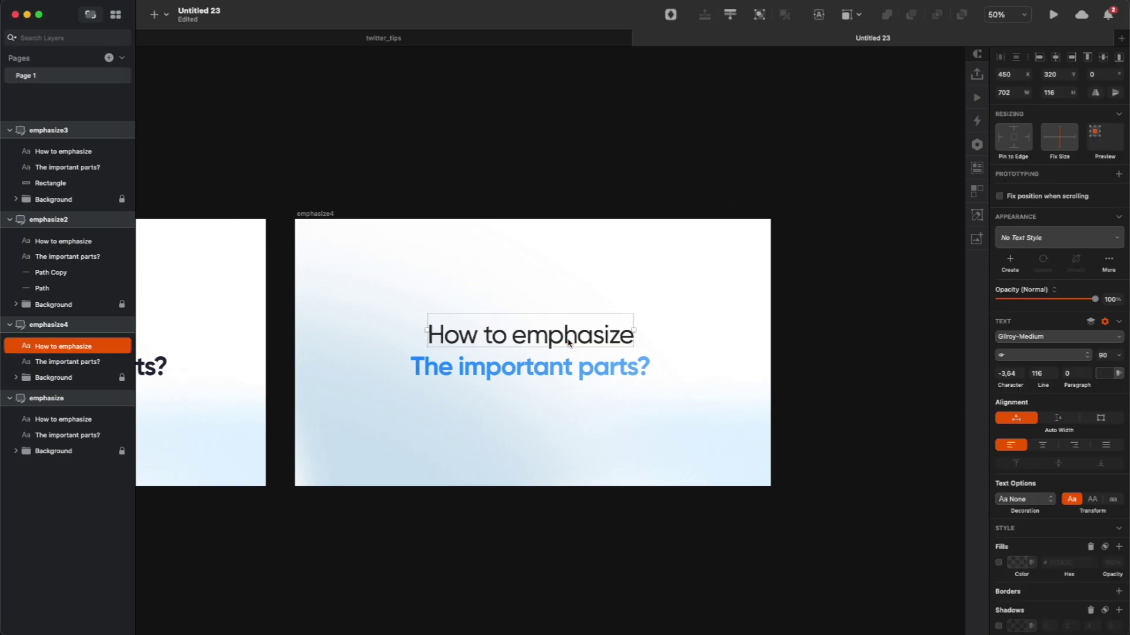
{"action": "key", "text": "Down"}
{"action": "key", "text": "Down"}
{"action": "key", "text": "Down"}
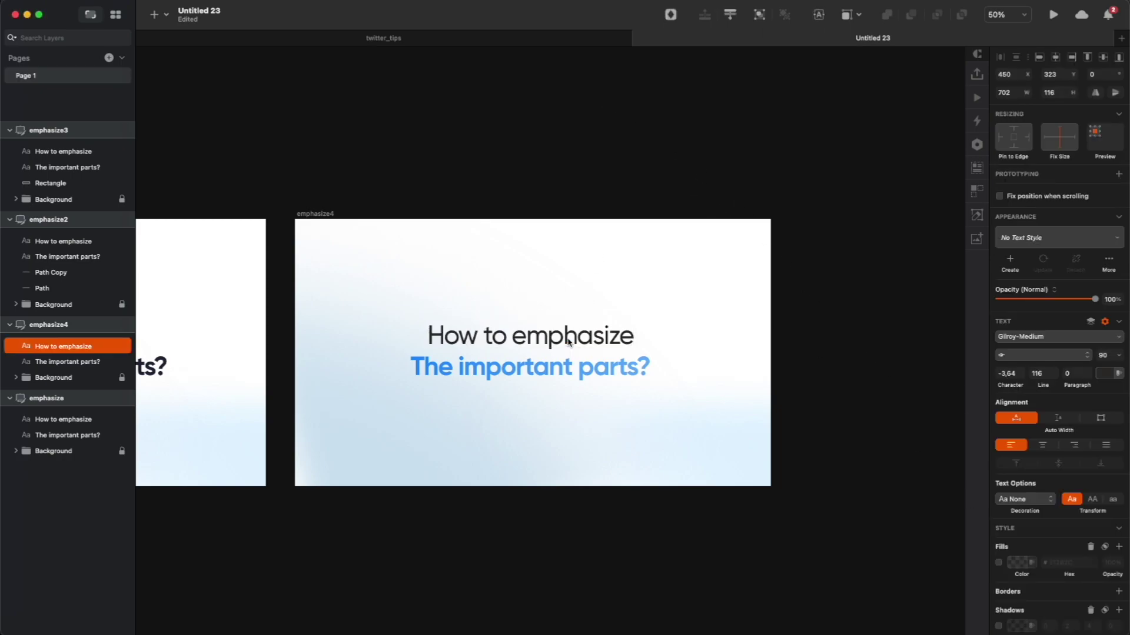
Fill "The important parts?" in emphasize4 with solid 3A52CF sampled from emphasize3's rectangle, and reduce that rectangle's height to 126 px.
{"action": "left_click", "coordinate": [580, 382]}
{"action": "scroll", "coordinate": [635, 480], "scroll_direction": "left", "scroll_amount": 5}
{"action": "left_click", "coordinate": [1021, 563]}
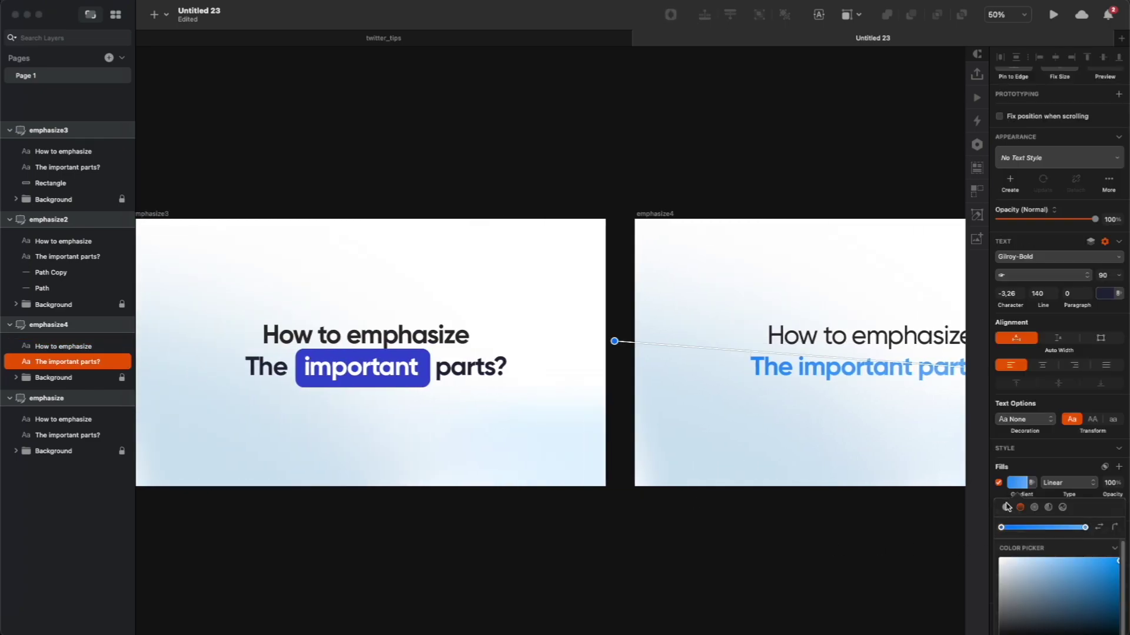
{"action": "left_click", "coordinate": [1006, 507]}
{"action": "key", "text": "ctrl+c"}
{"action": "left_click", "coordinate": [388, 382]}
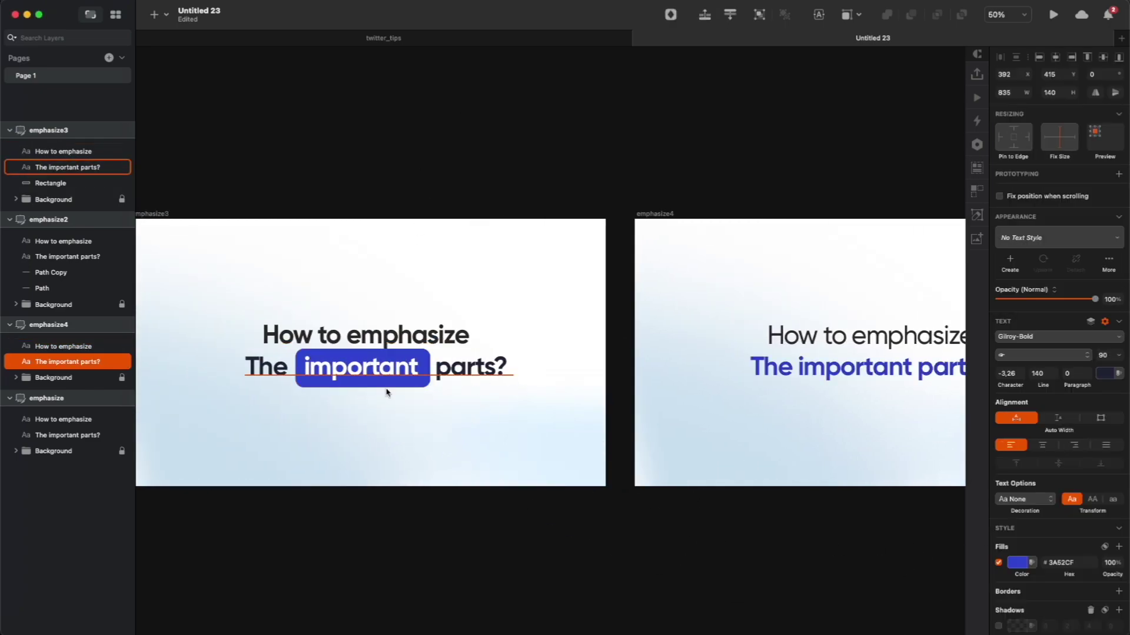
{"action": "left_click", "coordinate": [392, 385]}
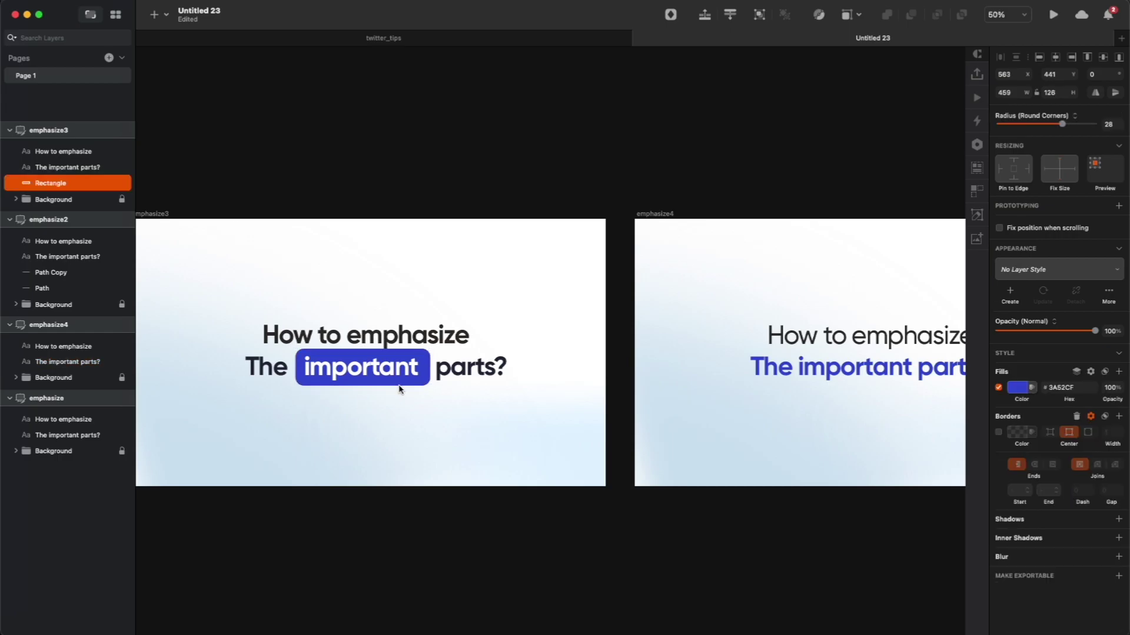
Set the font size of "How to emphasize" in emphasize4 to 70.
{"action": "scroll", "coordinate": [401, 391], "scroll_direction": "right", "scroll_amount": 5}
{"action": "left_click", "coordinate": [659, 241]}
{"action": "left_click", "coordinate": [1100, 355]}
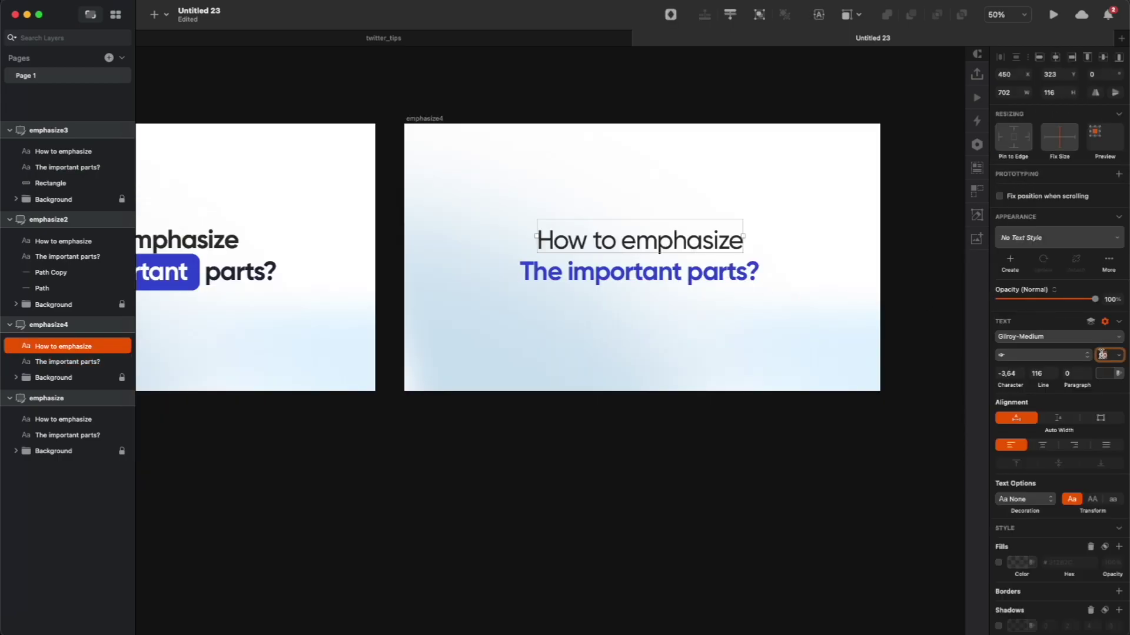
{"action": "type", "text": "70"}
{"action": "key", "text": "Return"}
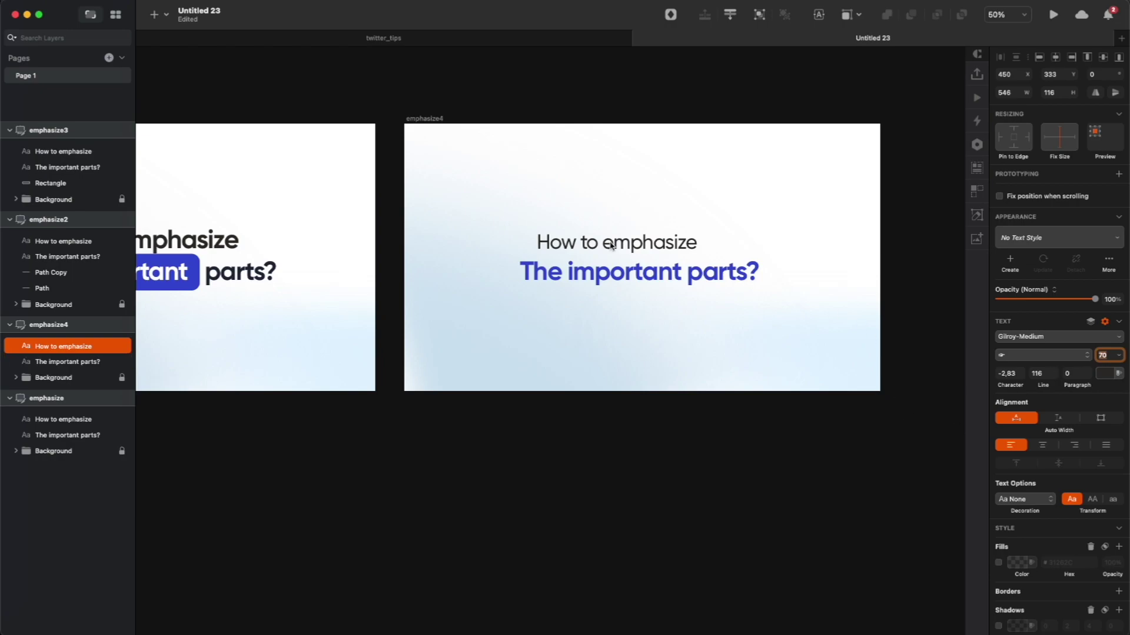
Center "How to emphasize" horizontally over "The important parts?" in the emphasize4 artboard.
{"action": "left_click_drag", "start_coordinate": [612, 245], "coordinate": [630, 253]}
{"action": "left_click", "coordinate": [632, 263], "text": "shift"}
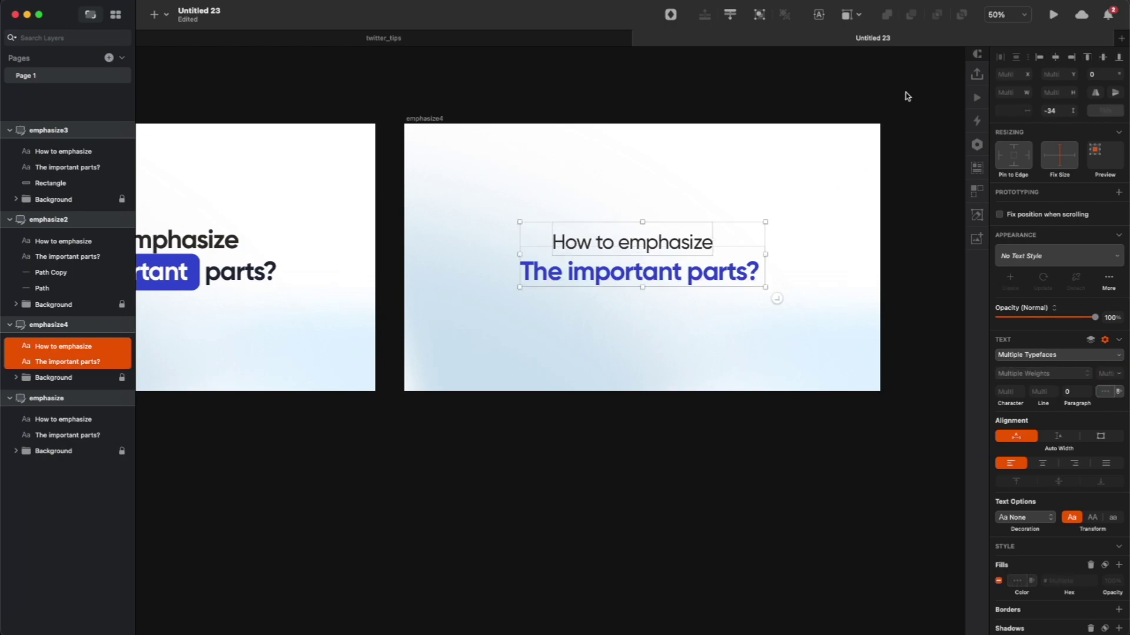
{"action": "left_click", "coordinate": [1056, 59]}
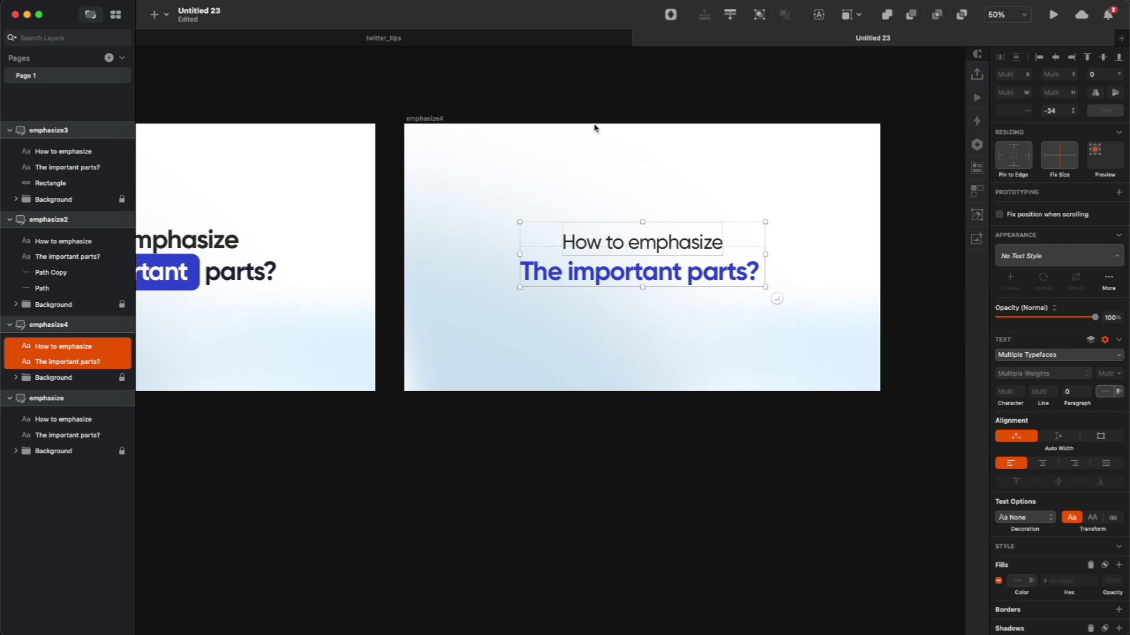
{"action": "left_click", "coordinate": [595, 120]}
Give the rectangle in emphasize5 a softened 3A52CF blue shadow with Y offset 8 and blur 32.
{"action": "scroll", "coordinate": [595, 122], "scroll_direction": "down", "scroll_amount": 3}
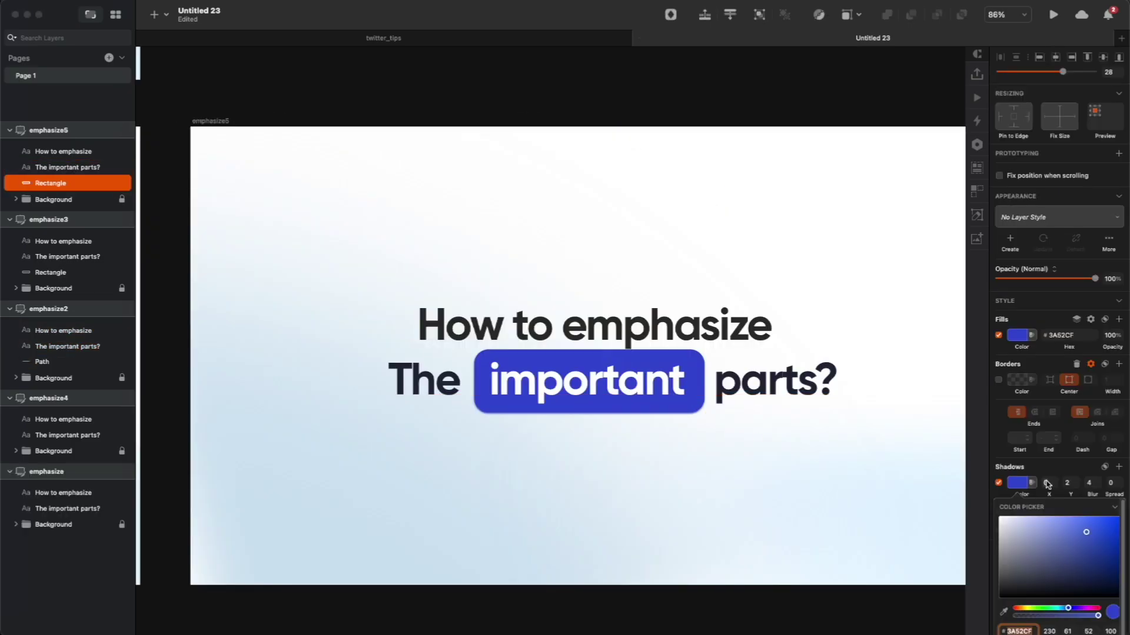
{"action": "type", "text": "8"}
{"action": "key", "text": "Tab"}
{"action": "key", "text": "Return"}
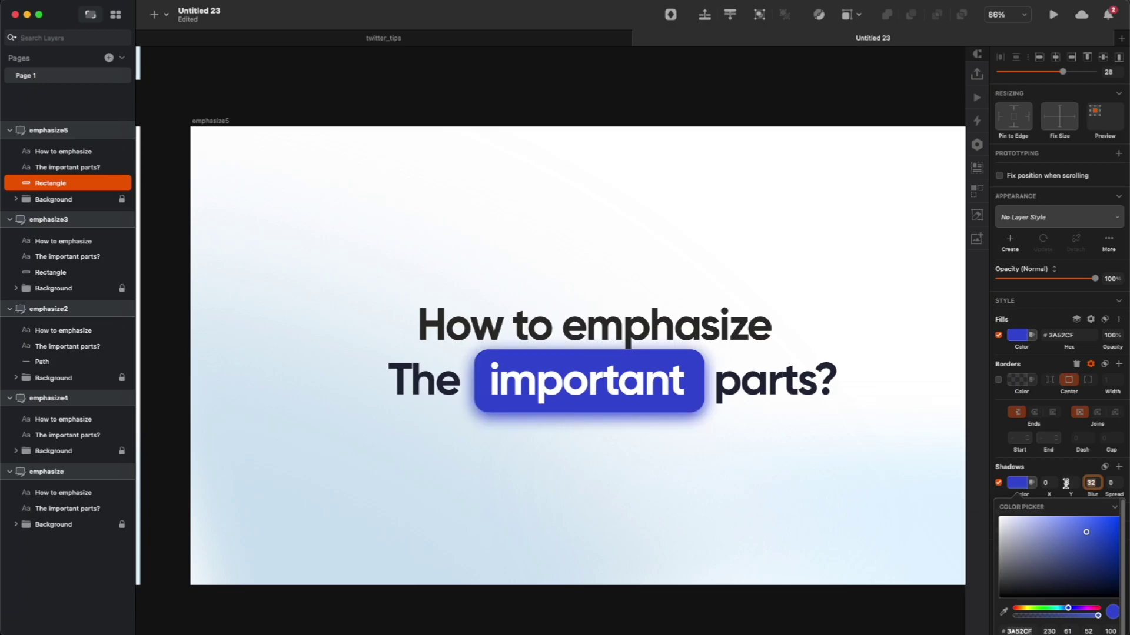
{"action": "left_click", "coordinate": [925, 581]}
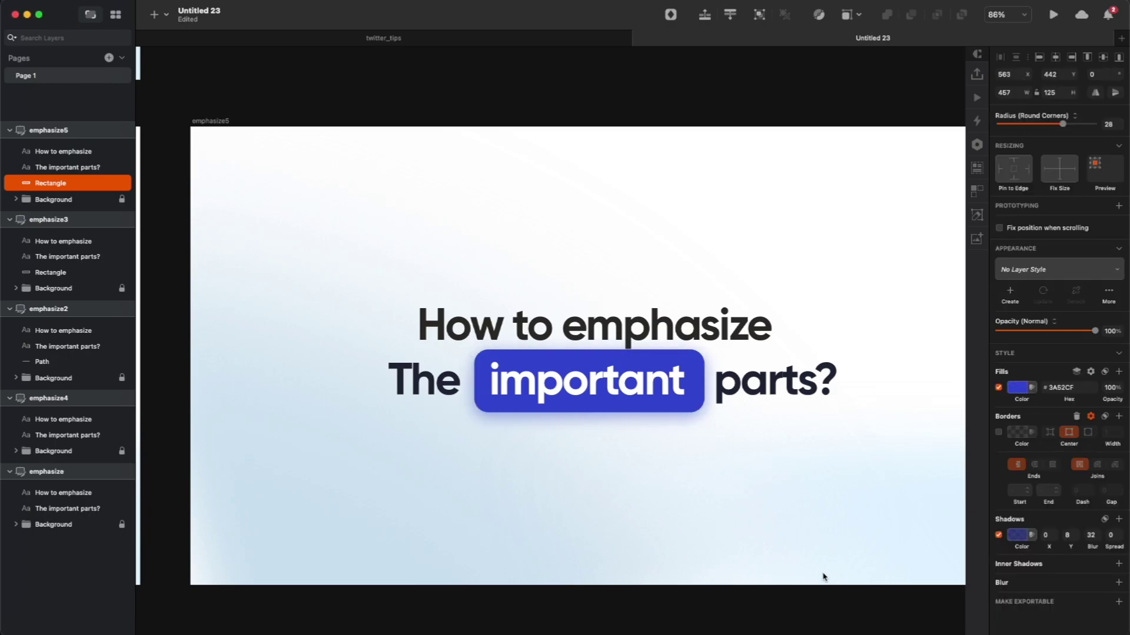
Try a shadow with Y offset 8 and blur 16 on "How to emphasize" in emphasize5.
{"action": "left_click", "coordinate": [762, 402]}
{"action": "left_click", "coordinate": [664, 327]}
{"action": "scroll", "coordinate": [1016, 554], "scroll_direction": "down", "scroll_amount": 3}
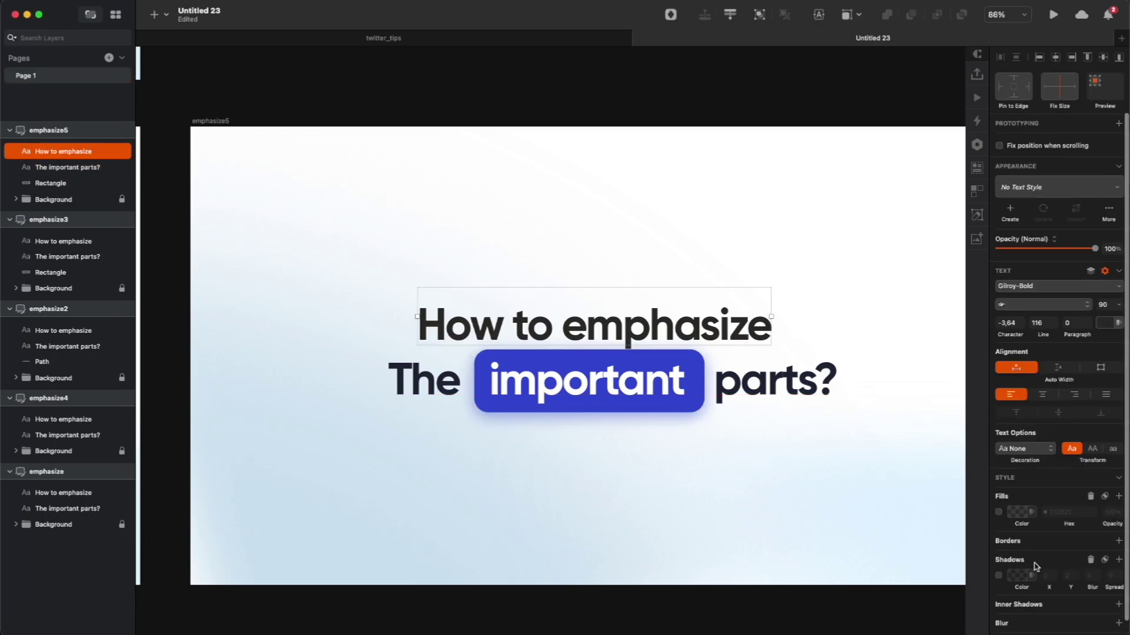
{"action": "left_click", "coordinate": [998, 561]}
{"action": "left_click", "coordinate": [1021, 560]}
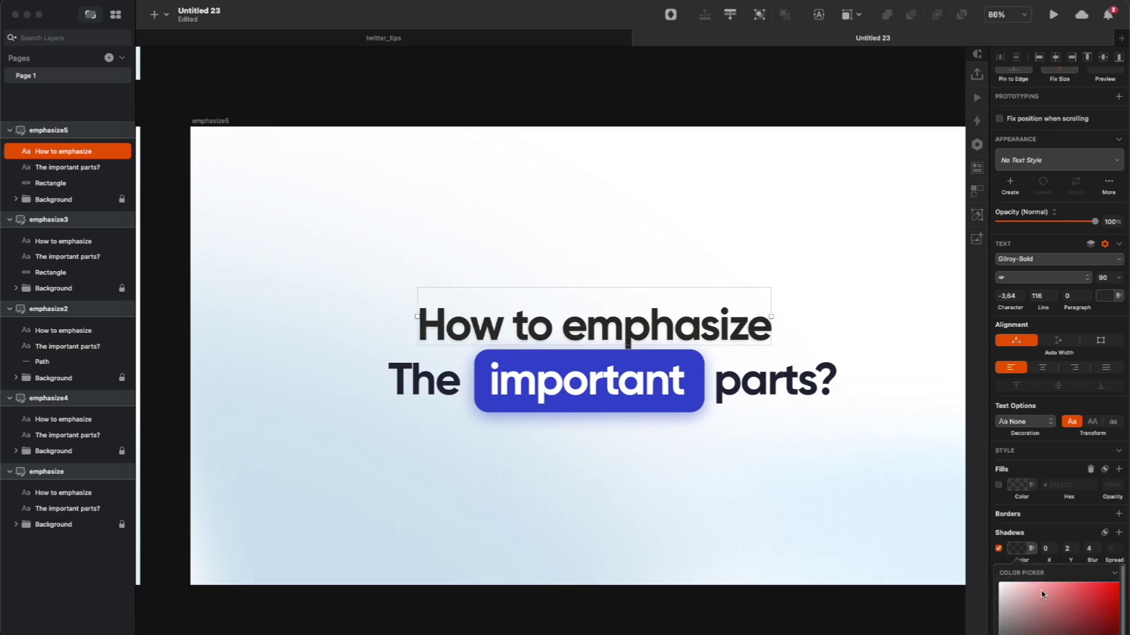
{"action": "left_click", "coordinate": [1077, 550]}
{"action": "type", "text": "8"}
{"action": "key", "text": "Tab"}
{"action": "type", "text": "16"}
{"action": "left_click", "coordinate": [782, 560]}
{"action": "left_click", "coordinate": [782, 559]}
{"action": "left_click", "coordinate": [635, 324], "text": "alt"}
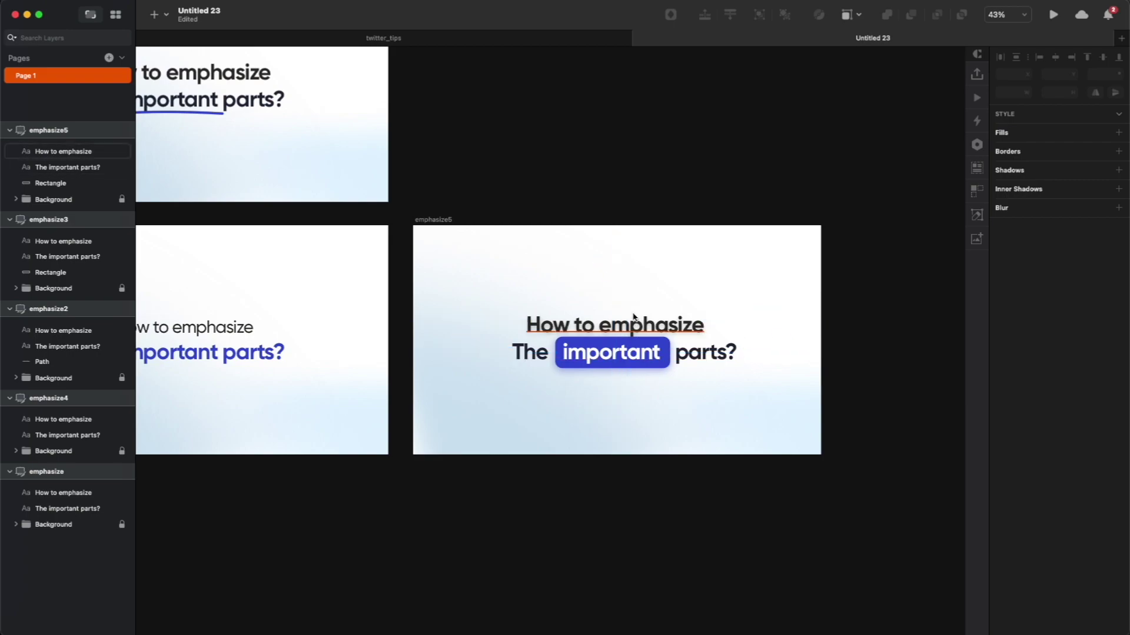
{"action": "left_click", "coordinate": [647, 324]}
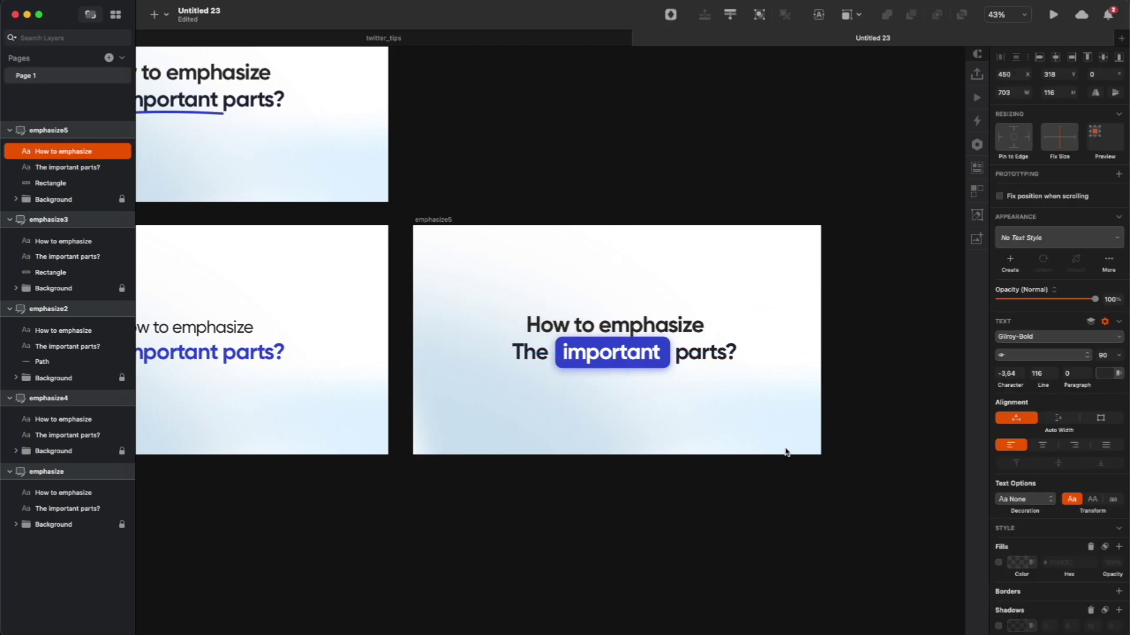
{"action": "left_click", "coordinate": [793, 441]}
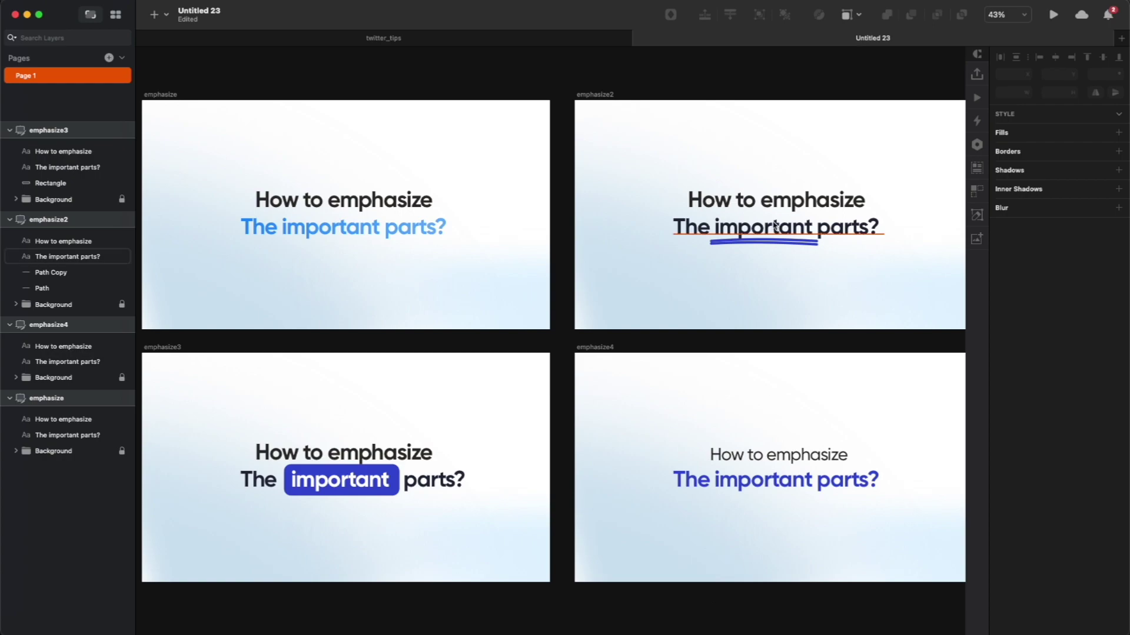
Try the emphasize2 heading without its lower underline, and bring the deleted line back.
{"action": "left_click", "coordinate": [775, 244]}
{"action": "key", "text": "Delete"}
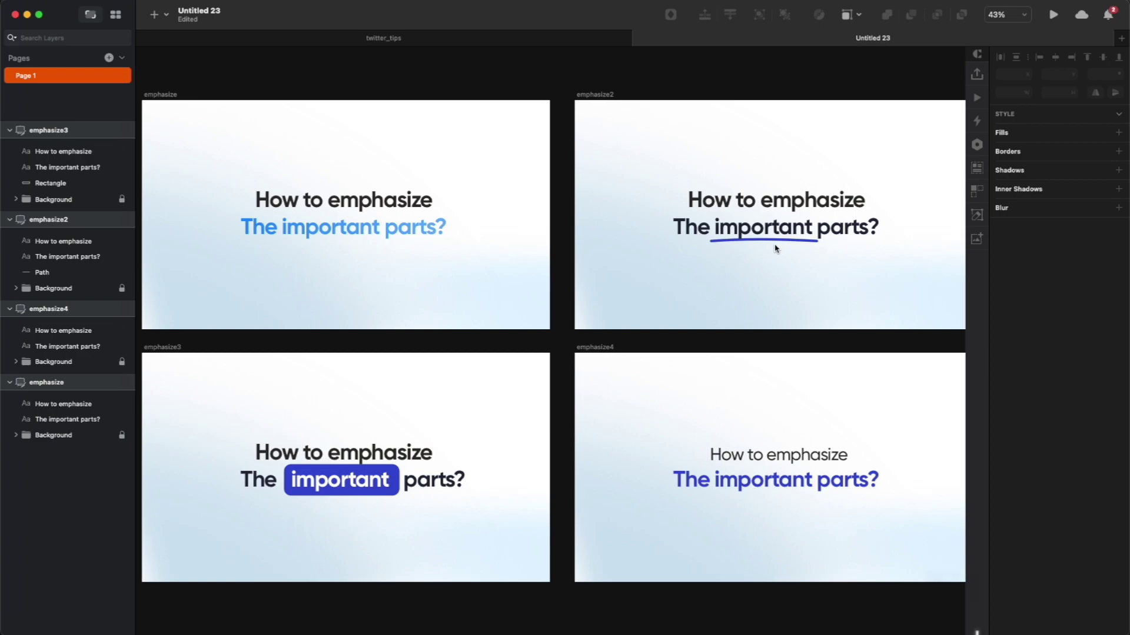
{"action": "key", "text": "super+d"}
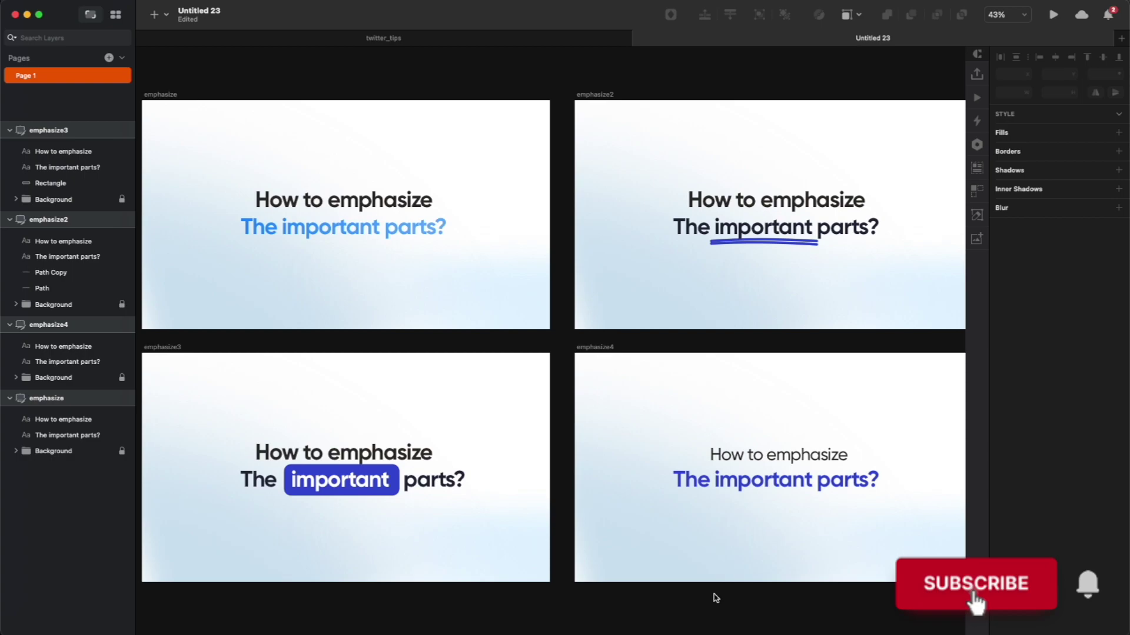